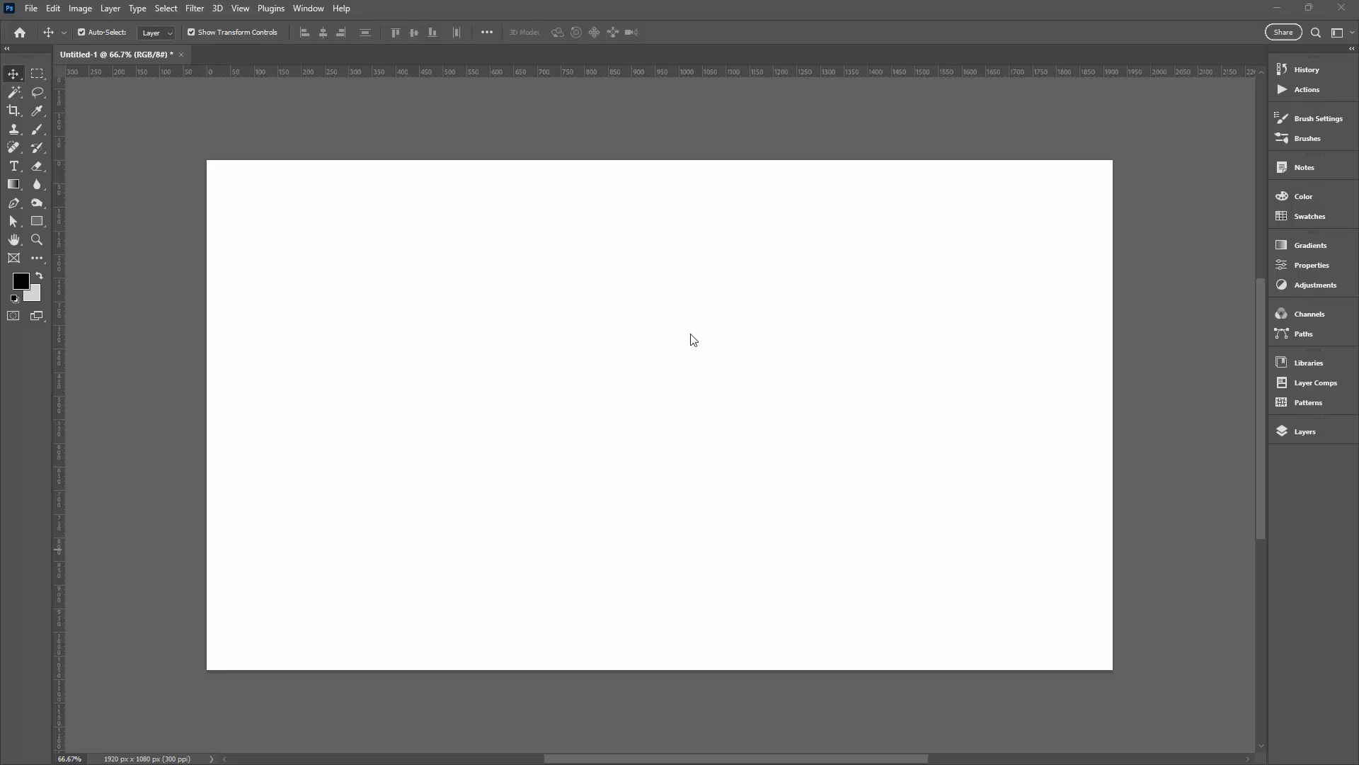
# - Float and shorten the Layers panel, then add a new Layer 1 above Background
pyautogui.click(1290, 431)
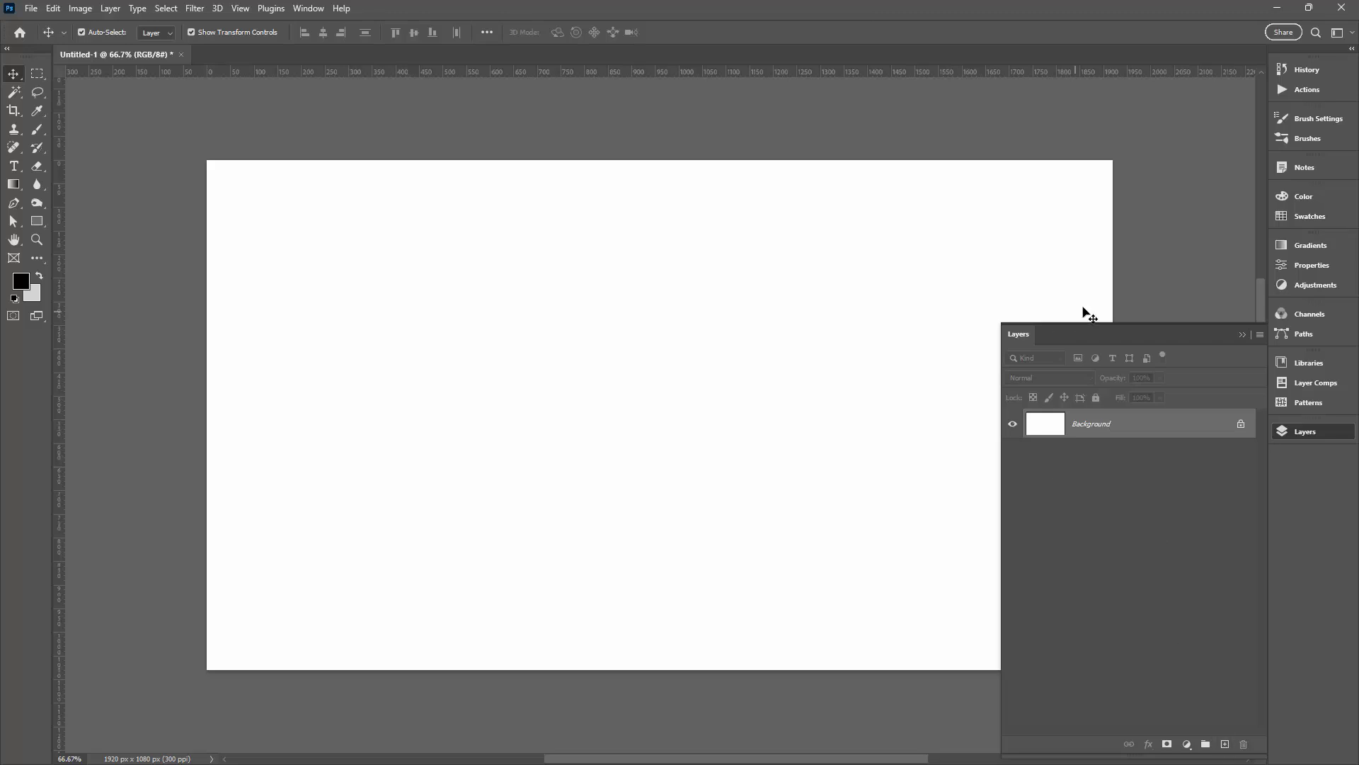
pyautogui.moveTo(1073, 324); pyautogui.dragTo(1076, 187)
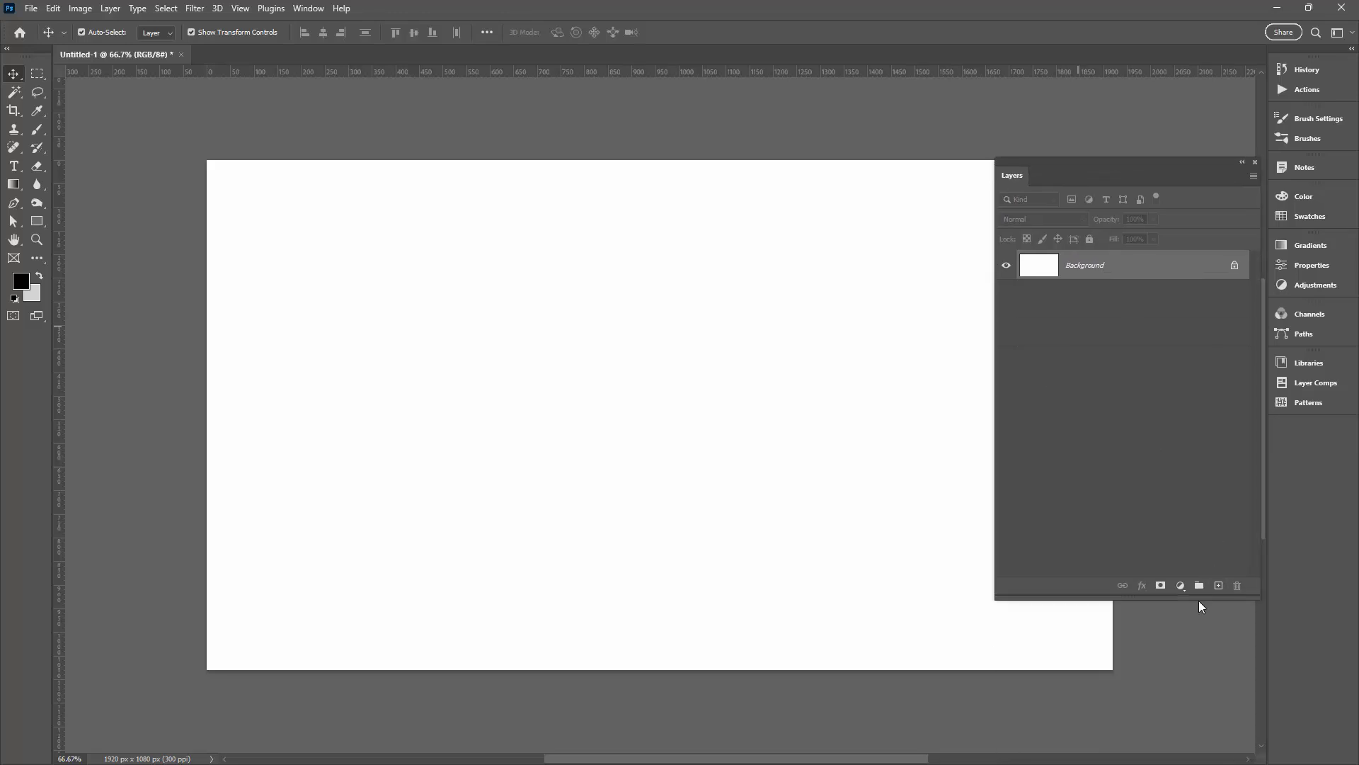
pyautogui.moveTo(1199, 600); pyautogui.dragTo(1198, 524)
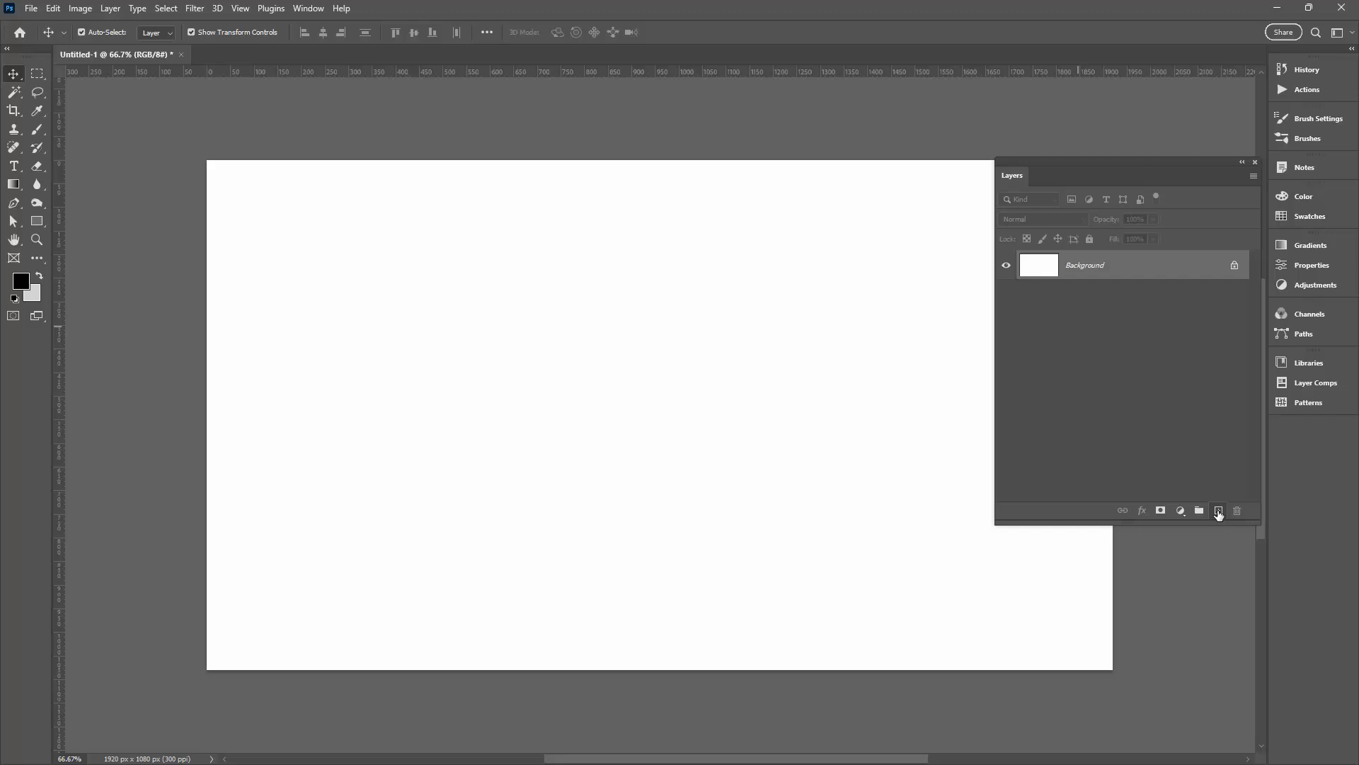
pyautogui.click(1219, 510)
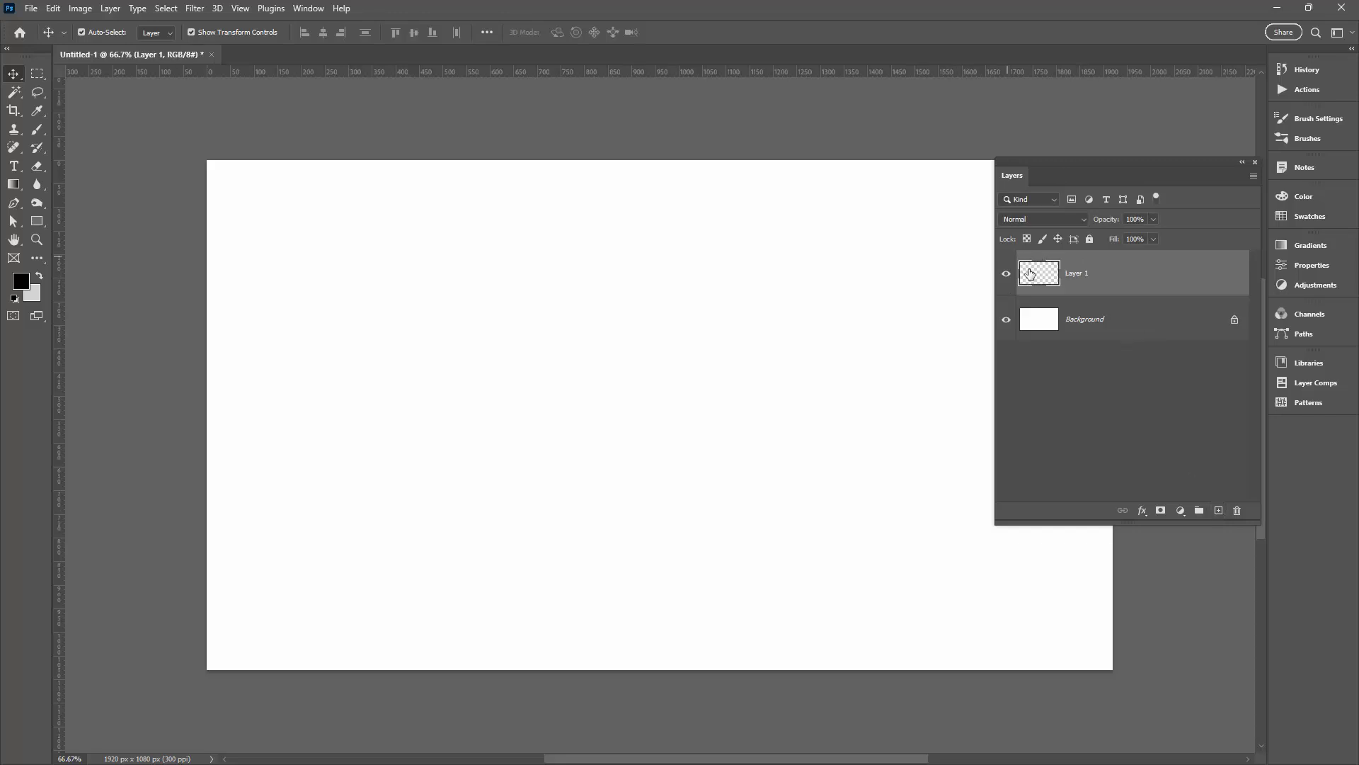
# - Draw a tall, narrow rectangular marquee selection on the canvas
pyautogui.click(37, 75)
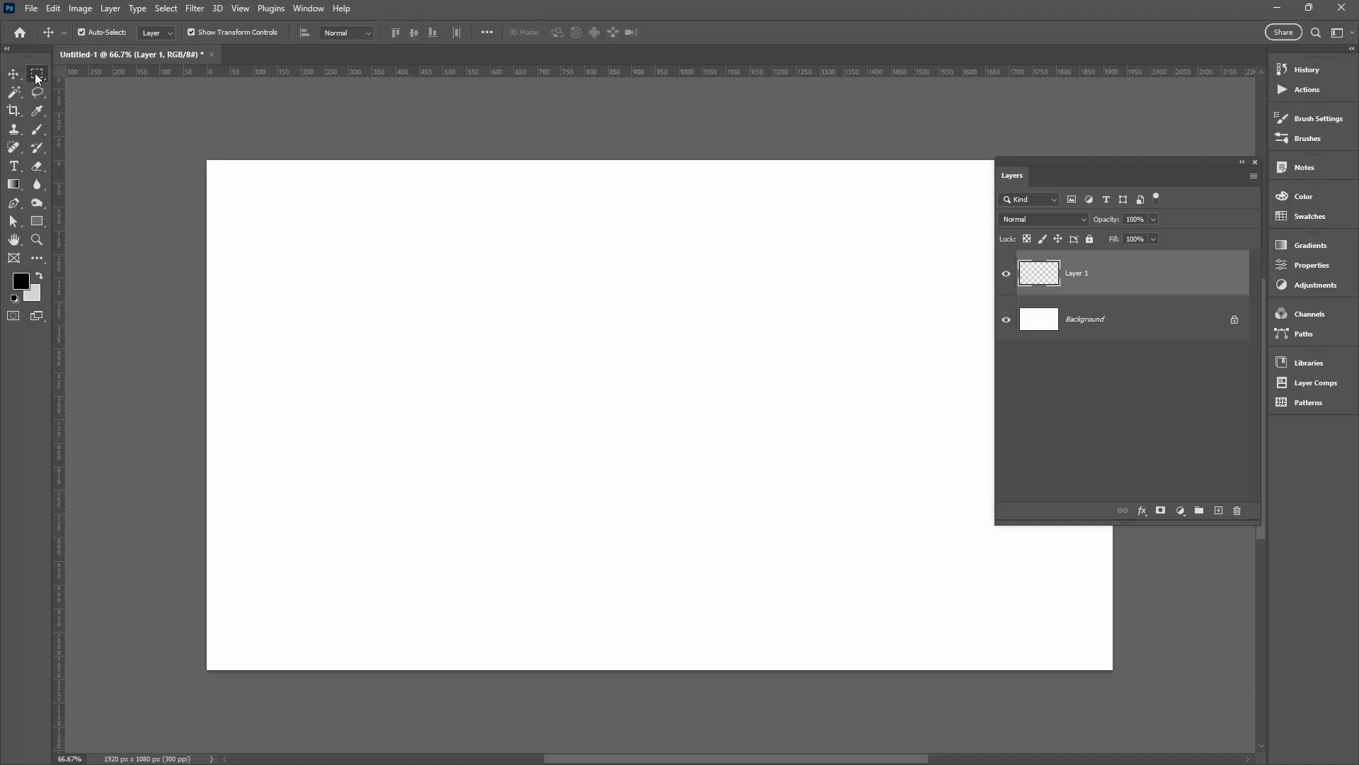
pyautogui.moveTo(440, 235); pyautogui.dragTo(446, 295)
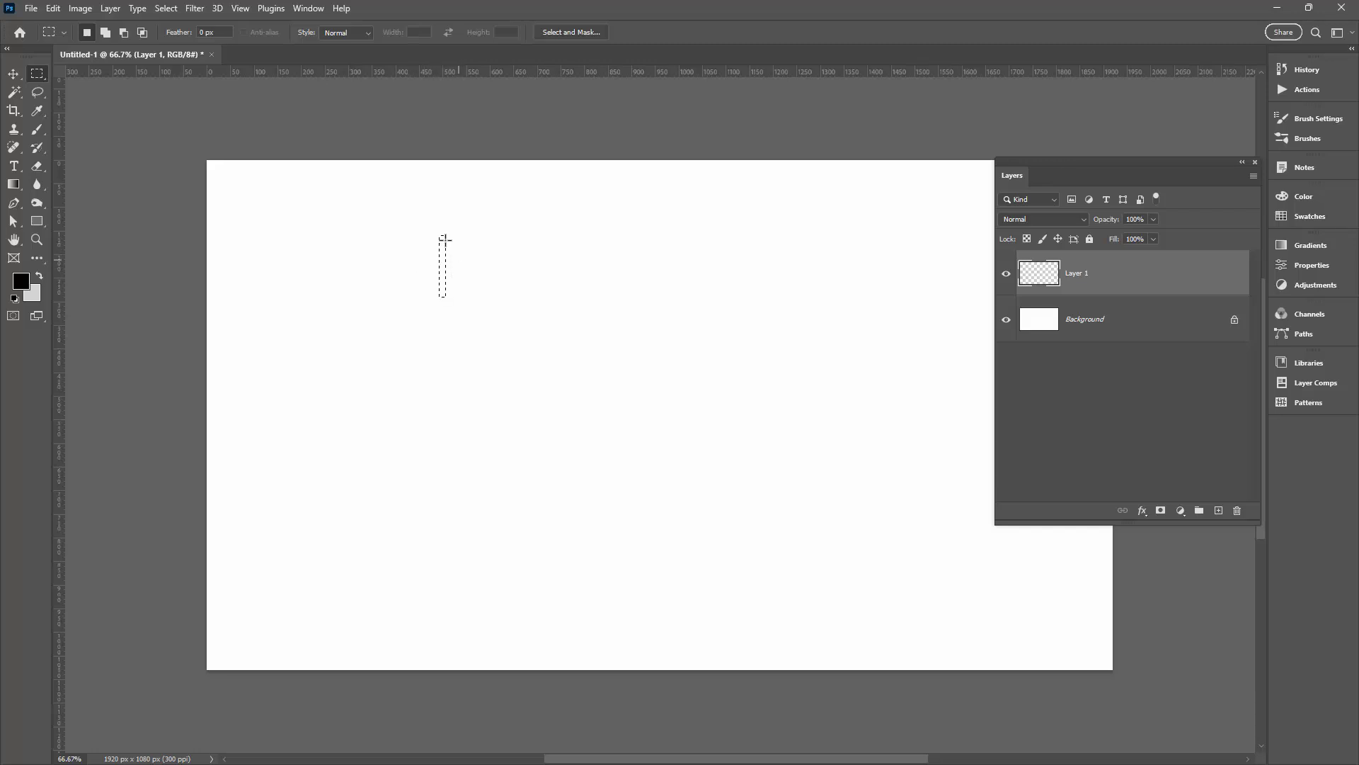
pyautogui.moveTo(463, 237); pyautogui.dragTo(493, 310)
pyautogui.moveTo(400, 235); pyautogui.dragTo(404, 305)
# - Reset to default colours and fill the selection with black on Layer 1
pyautogui.click(17, 302)
pyautogui.press('alt')
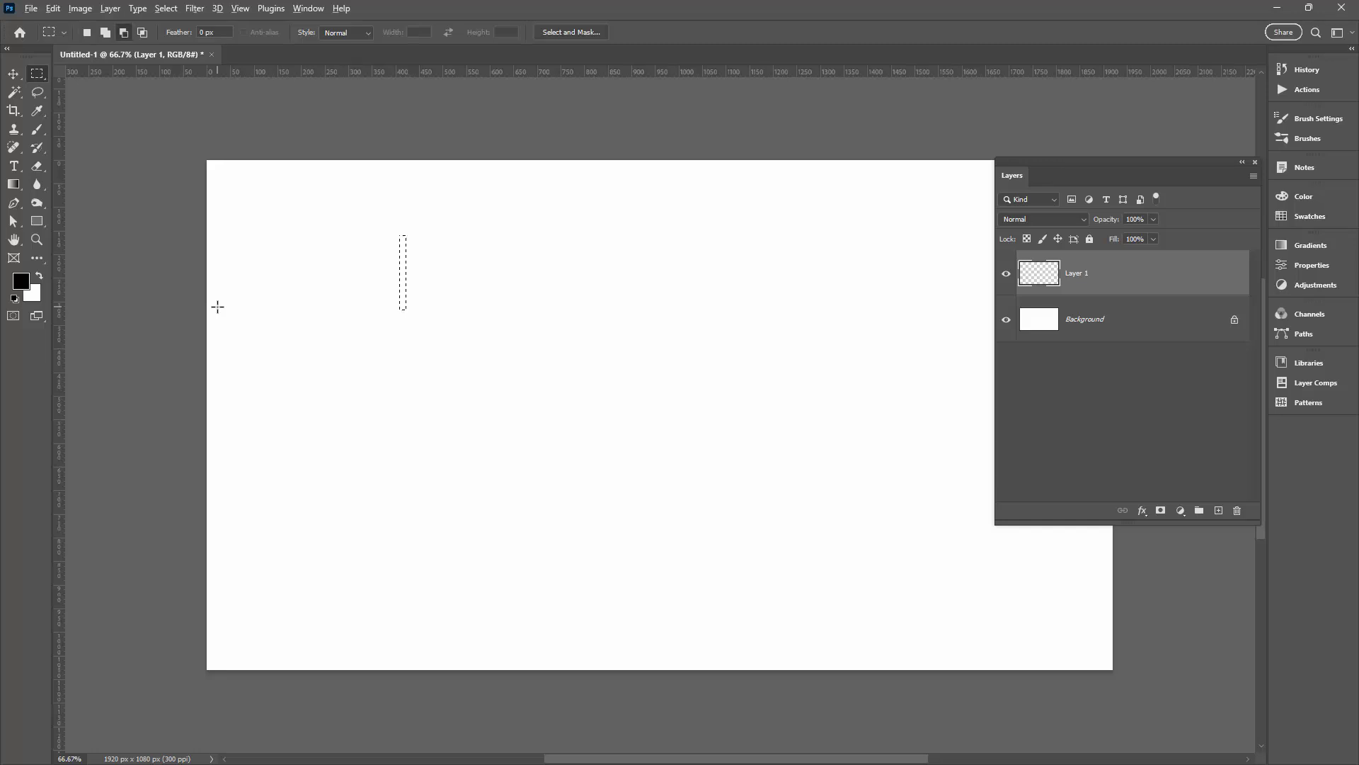
pyautogui.hotkey('alt', 'BackSpace')
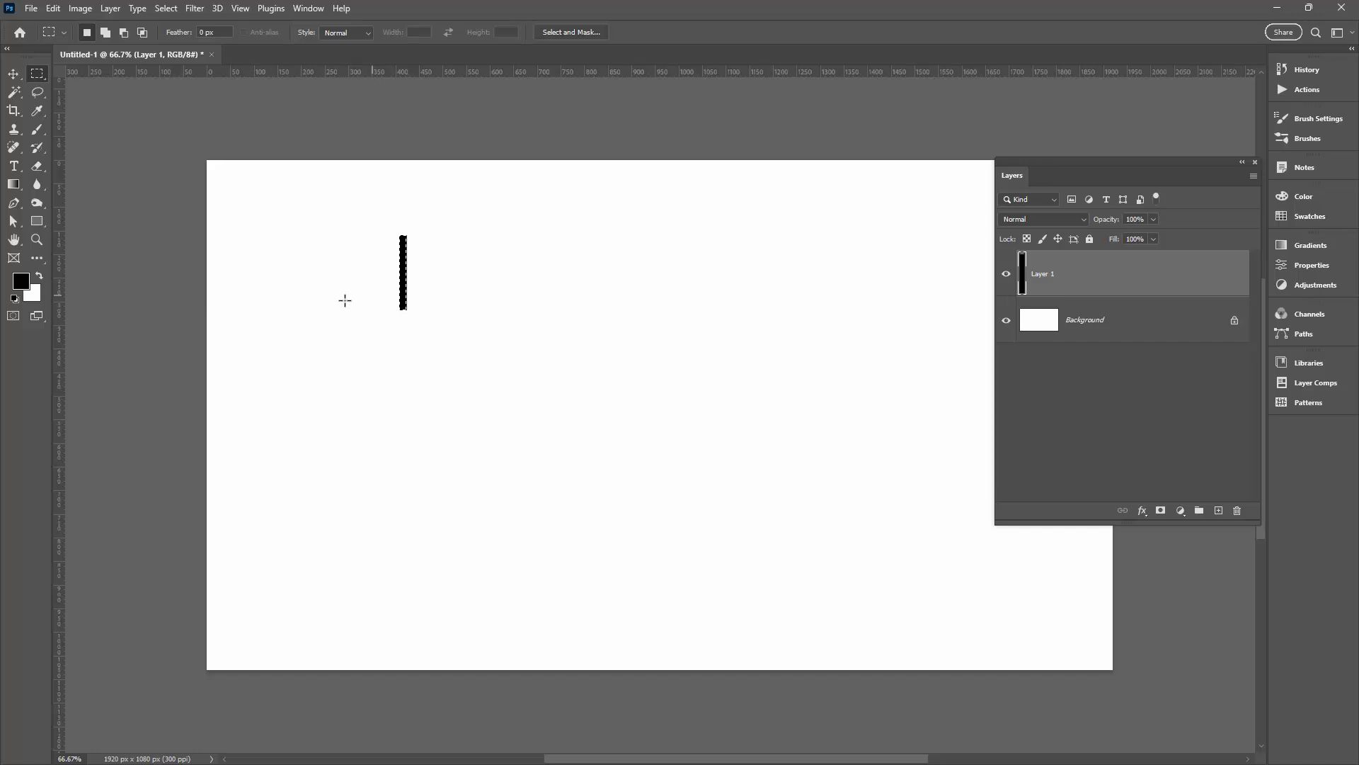
pyautogui.click(14, 74)
pyautogui.click(286, 332)
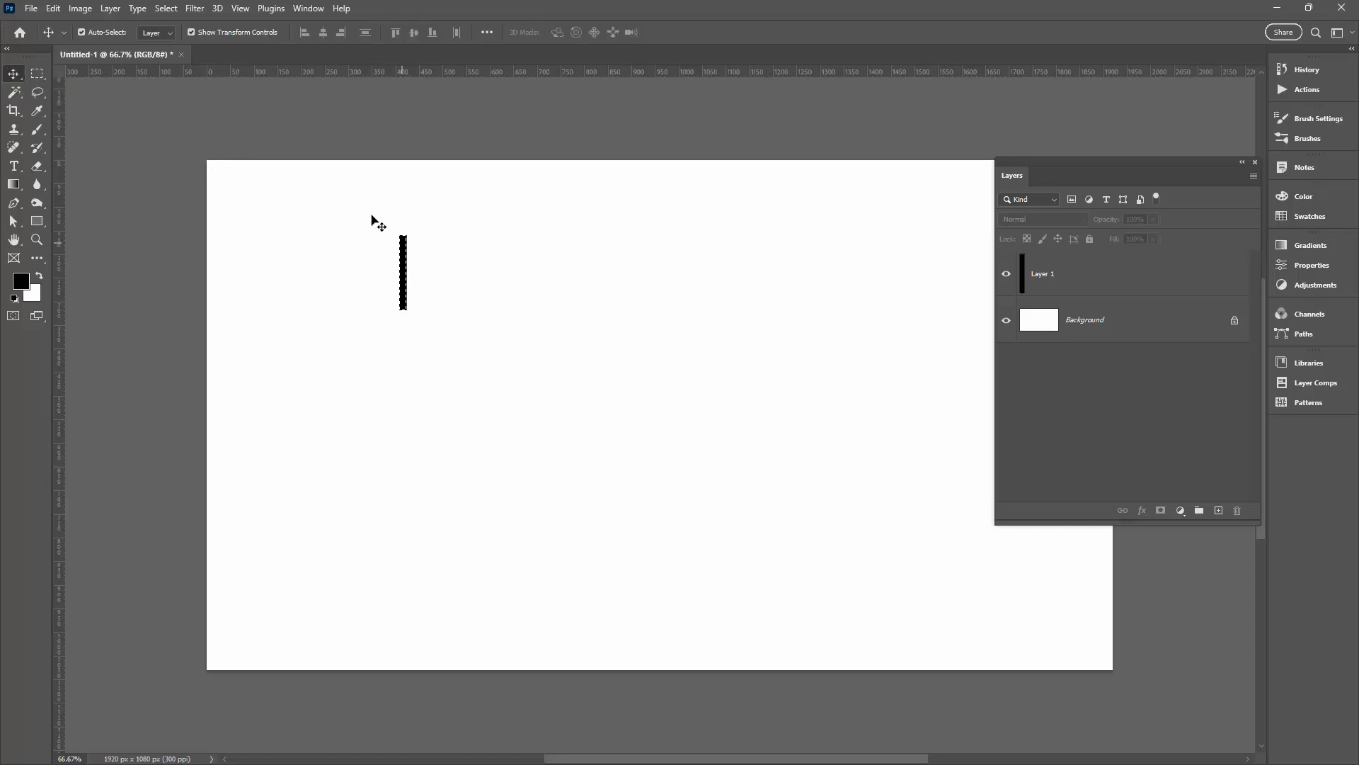
# - Define a brush preset from the bar named 'Cross Walk Brush'
pyautogui.click(53, 7)
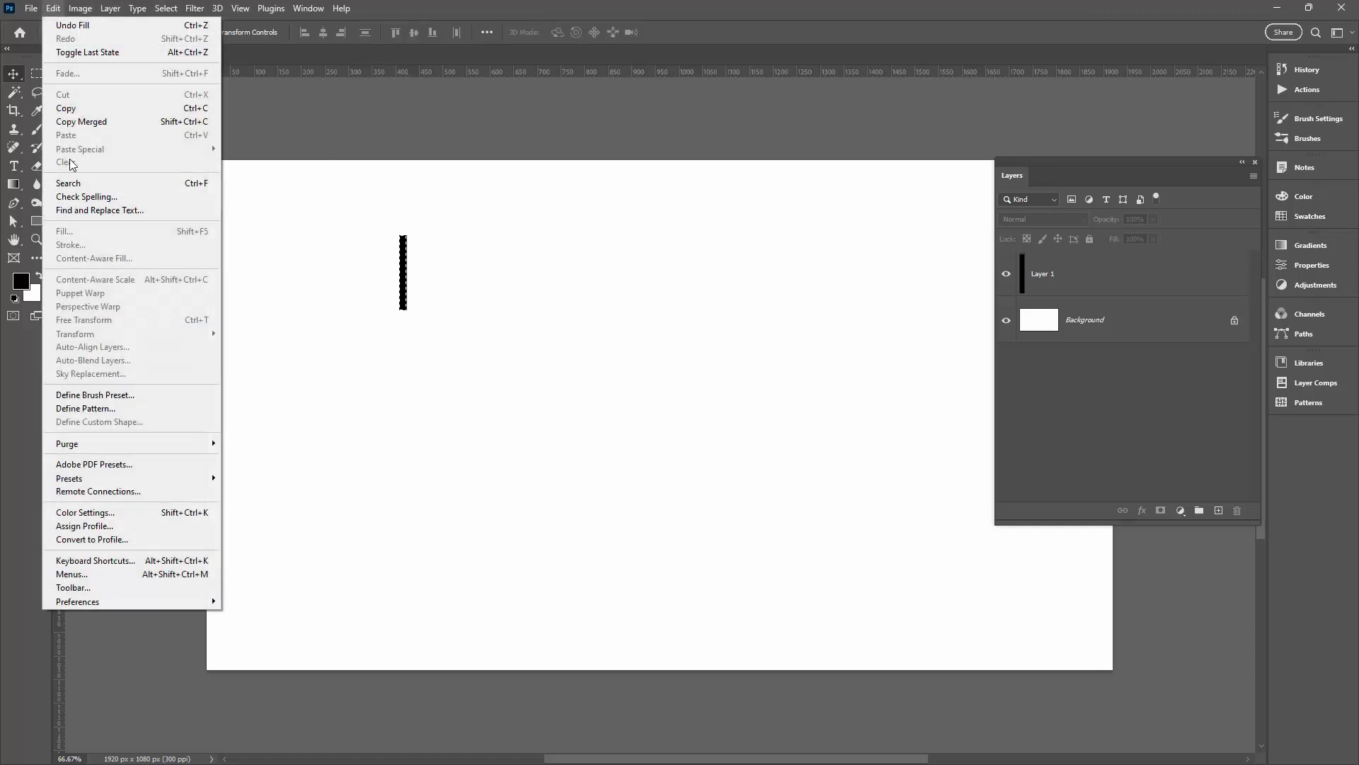
pyautogui.click(130, 400)
pyautogui.write('Cross ')
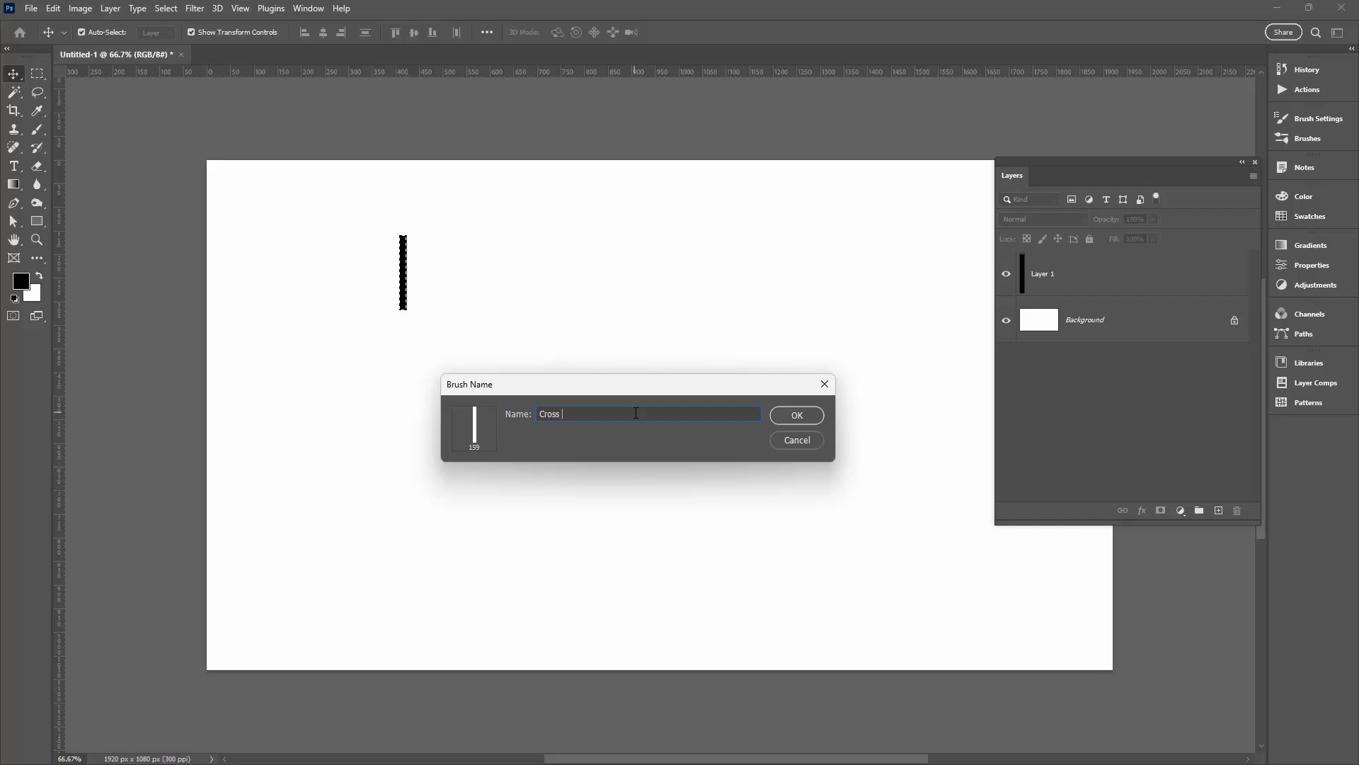
pyautogui.write('Walk Brush')
pyautogui.click(797, 415)
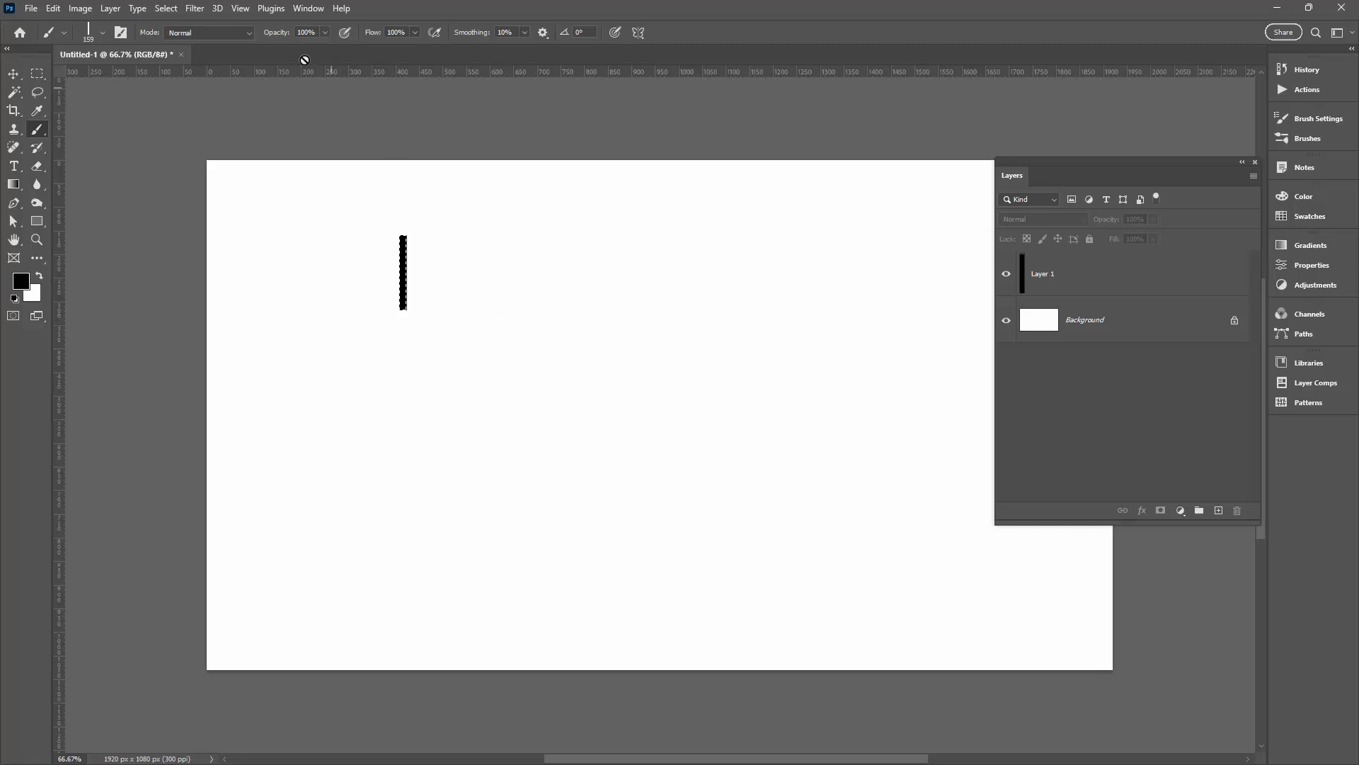
# - Deselect, delete the bar's Layer 1, add a fresh empty layer, and test-paint then undo a stroke
pyautogui.click(168, 10)
pyautogui.click(181, 39)
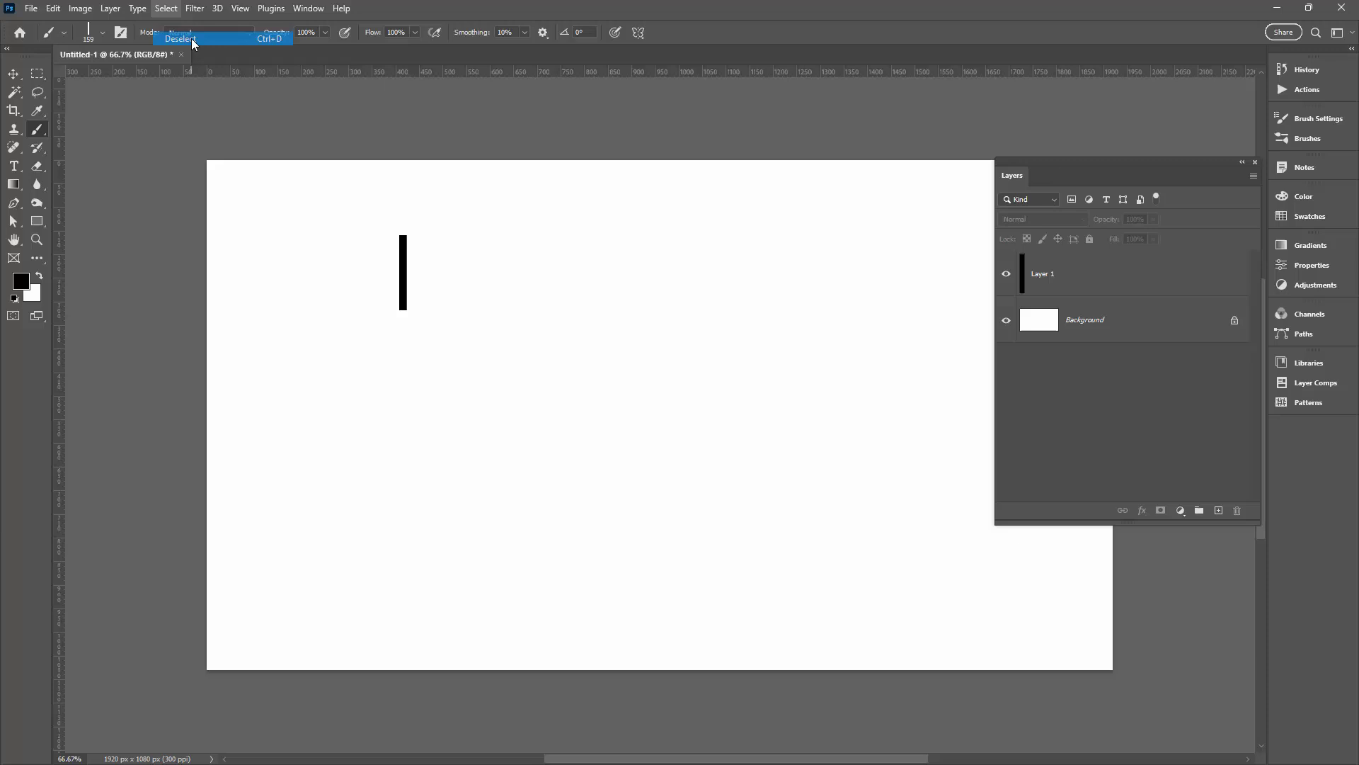
pyautogui.moveTo(1114, 277); pyautogui.dragTo(1238, 510)
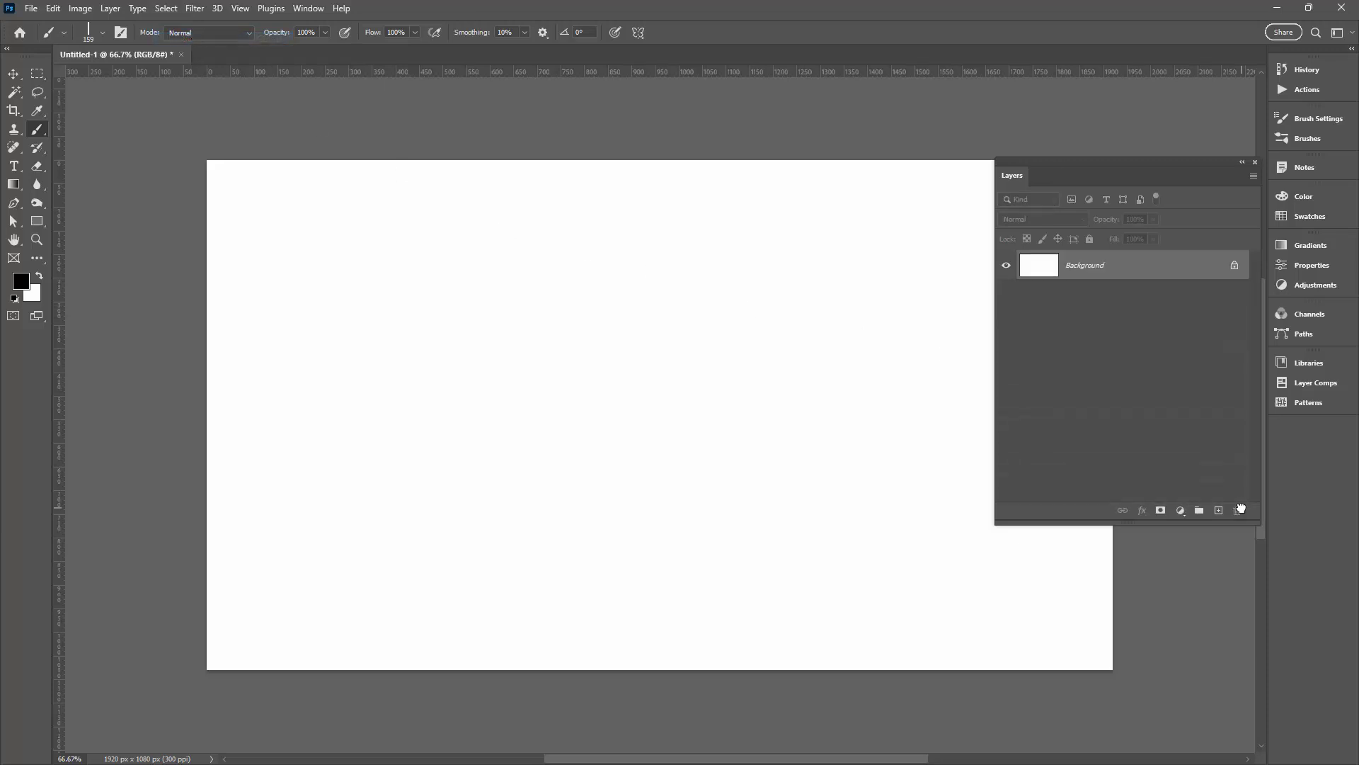
pyautogui.click(1219, 512)
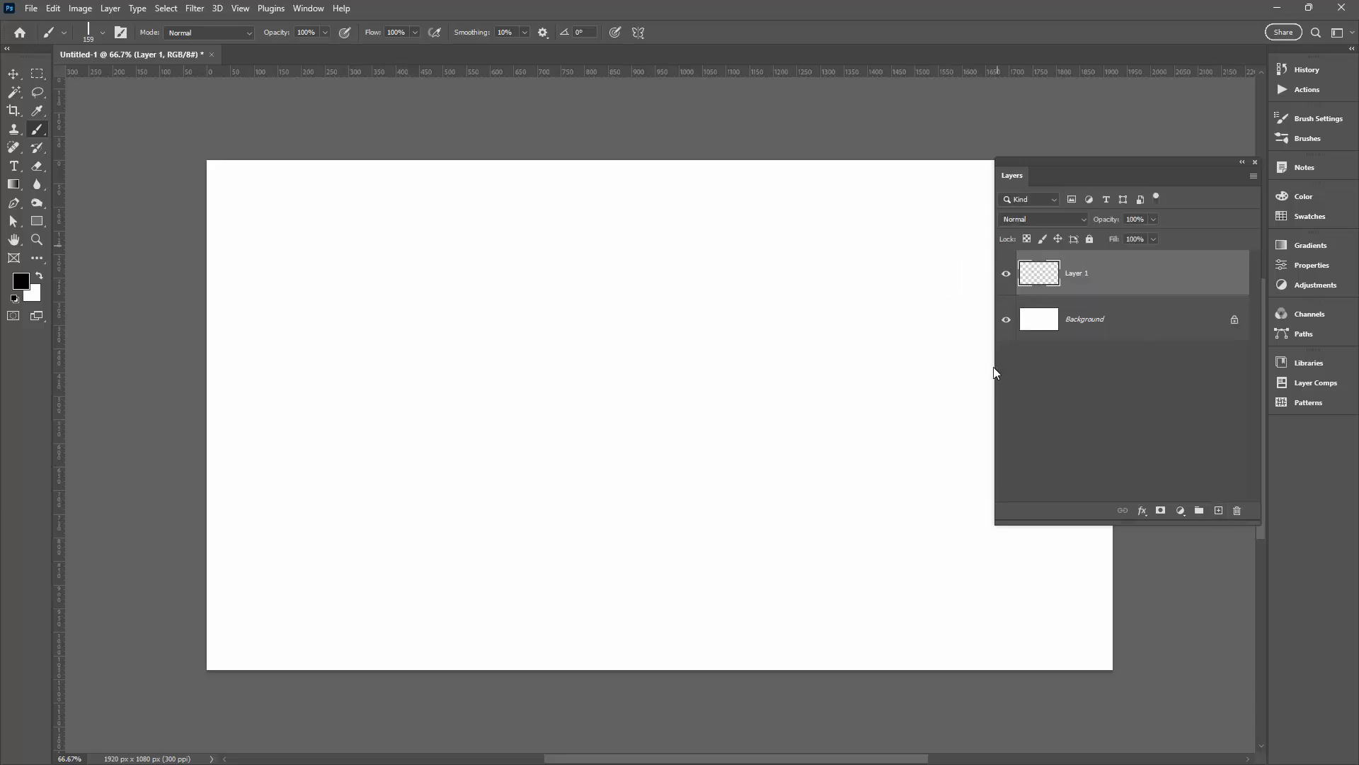
pyautogui.moveTo(994, 367); pyautogui.dragTo(1059, 366)
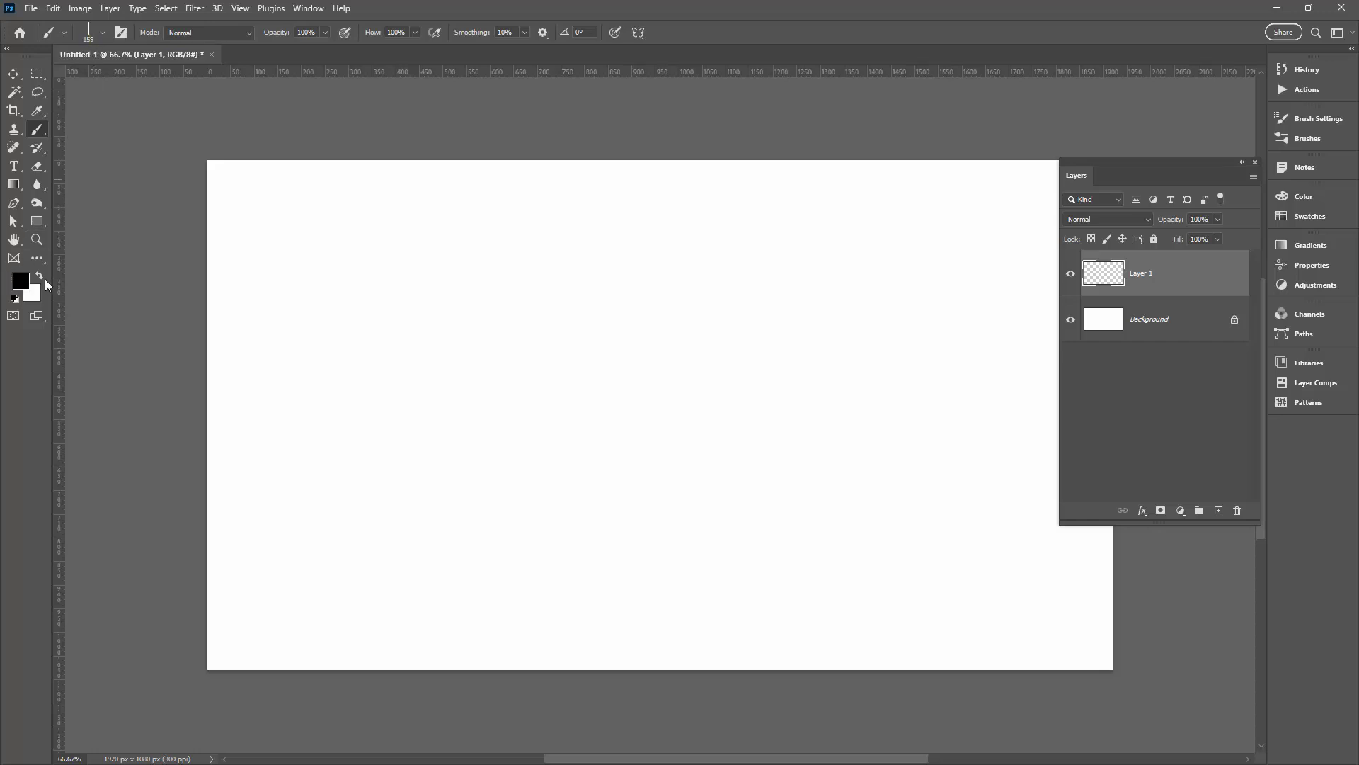
pyautogui.moveTo(276, 291)
pyautogui.mouseDown()
pyautogui.moveTo(358, 291)
pyautogui.moveTo(443, 350)
pyautogui.moveTo(521, 314)
pyautogui.moveTo(541, 283)
pyautogui.mouseUp()
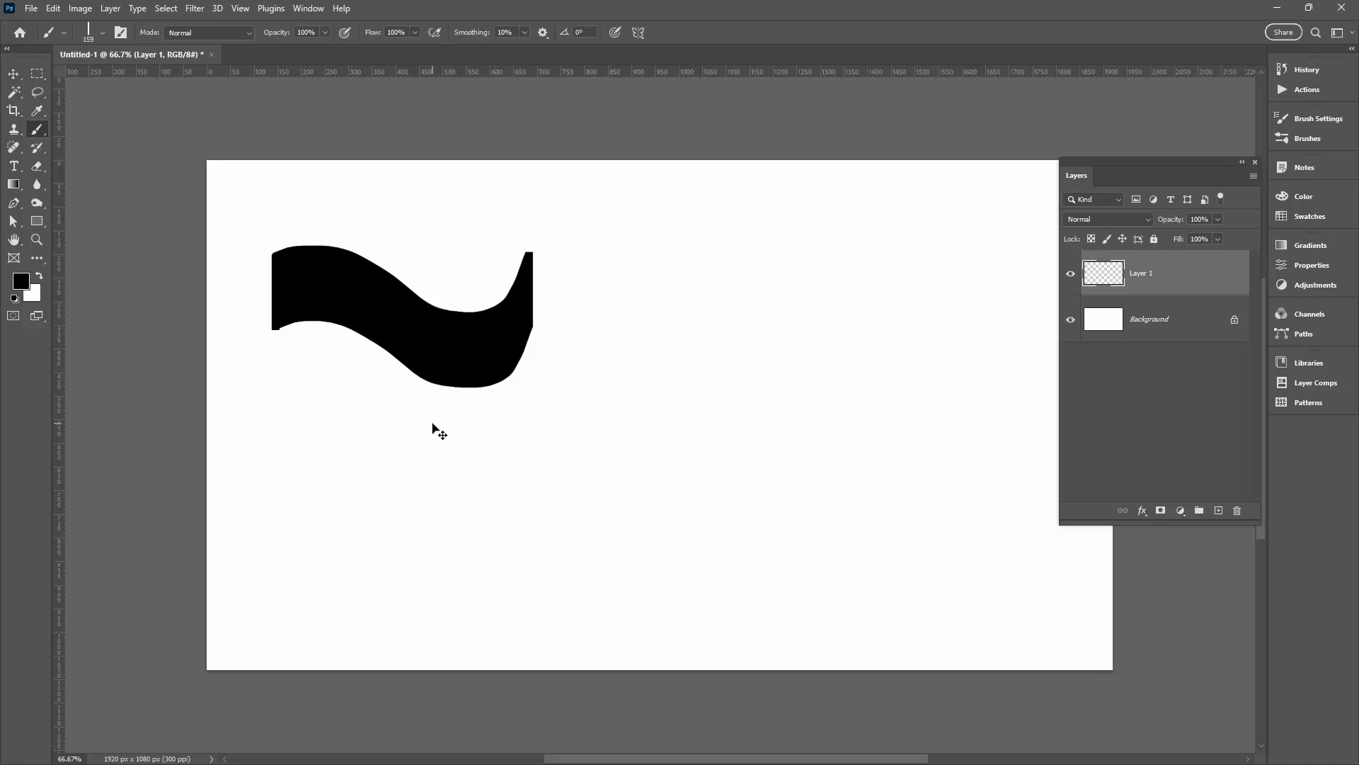
pyautogui.hotkey('ctrl', 'z')
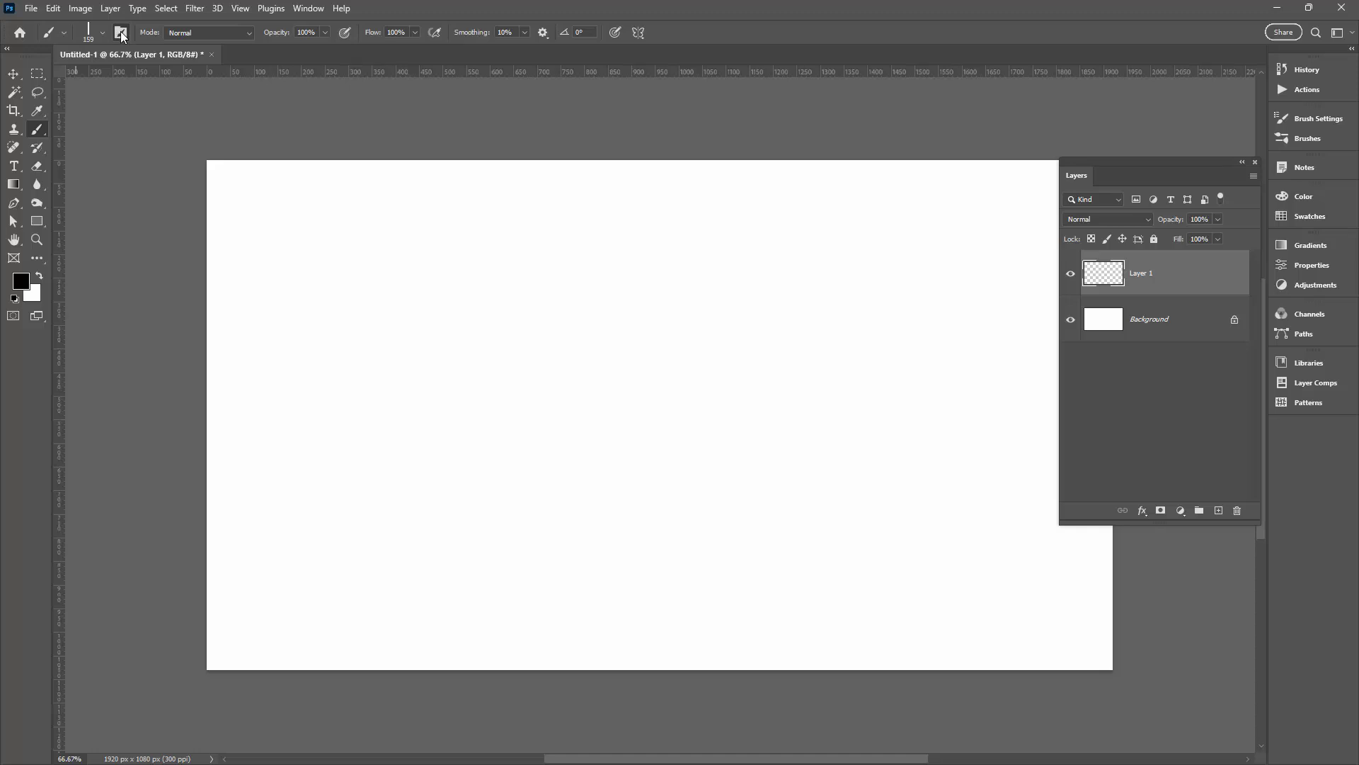
# - Float the Brush Settings panel on the left, close Brushes, and undo a test stroke
pyautogui.click(121, 33)
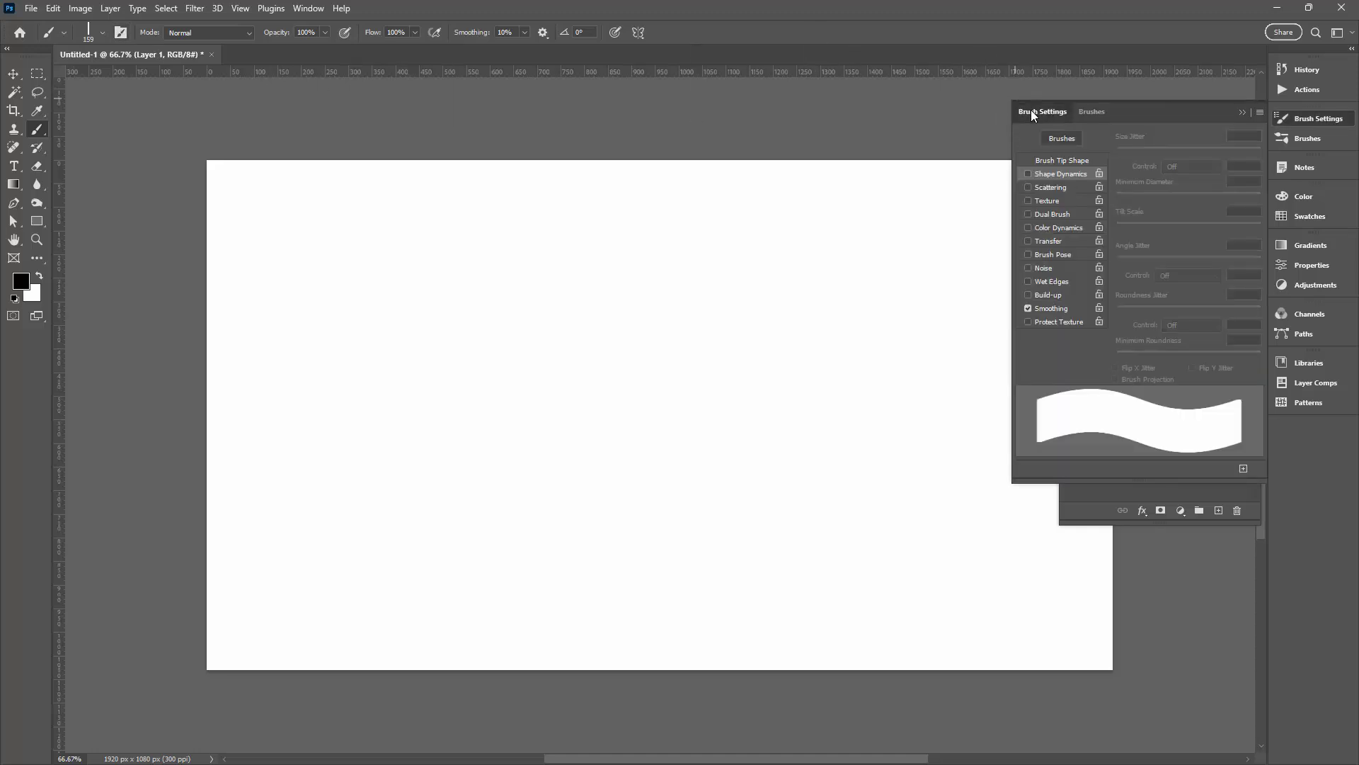
pyautogui.moveTo(1033, 116)
pyautogui.mouseDown()
pyautogui.moveTo(188, 220)
pyautogui.moveTo(114, 248)
pyautogui.mouseUp()
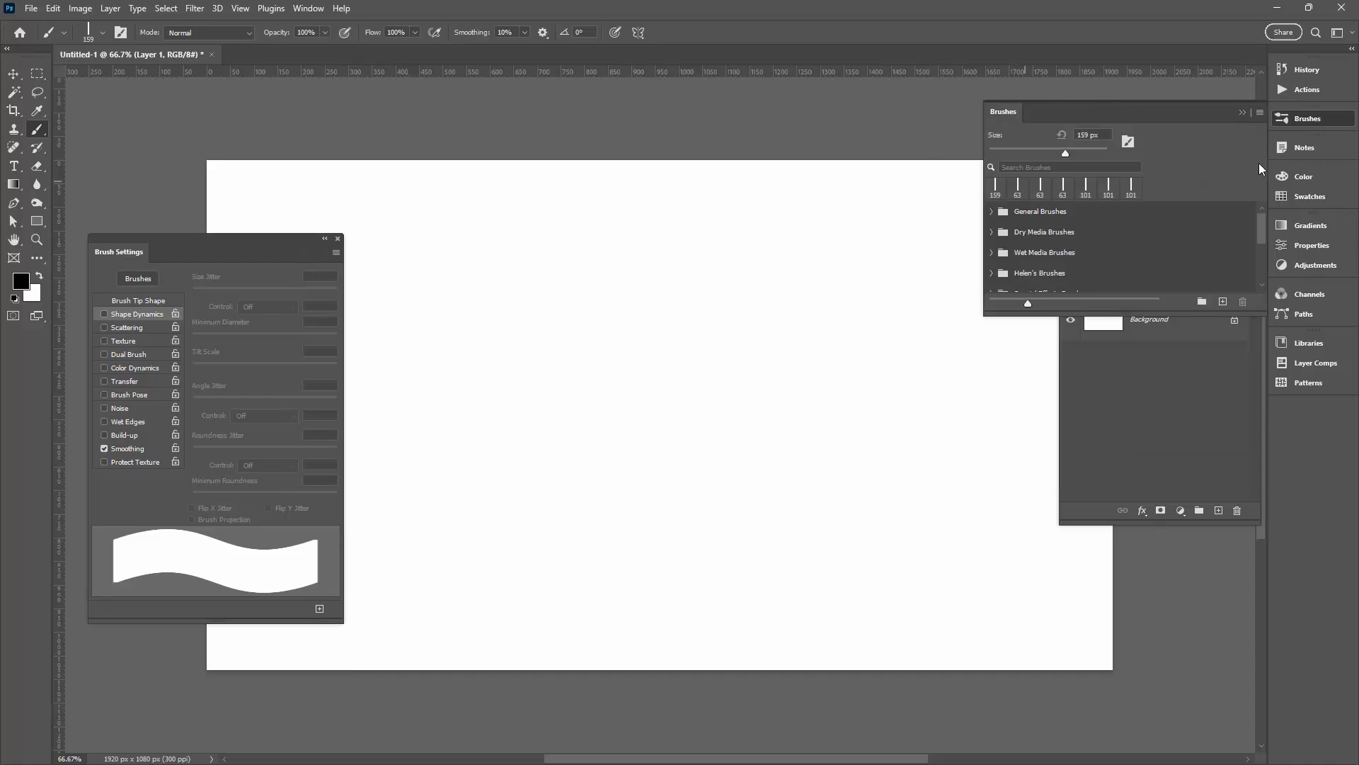
pyautogui.click(1244, 113)
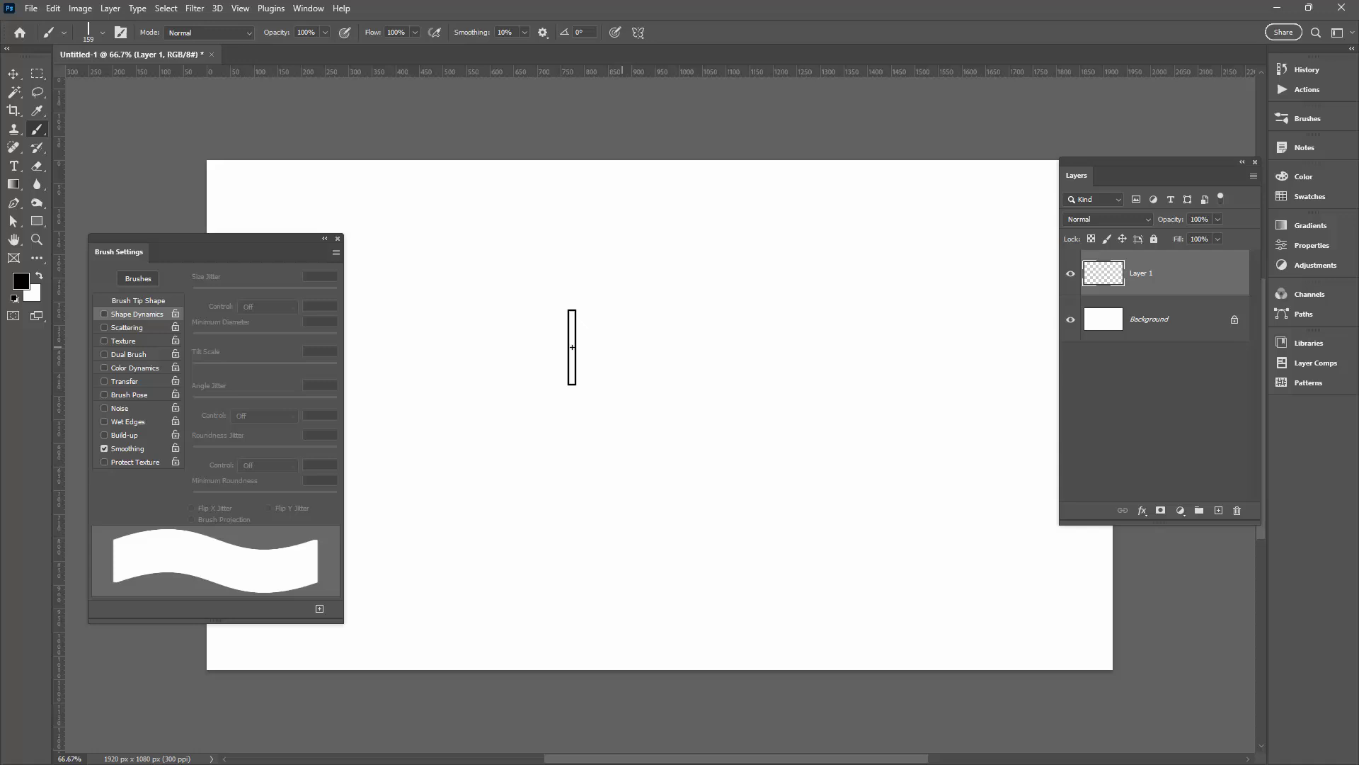
pyautogui.moveTo(484, 336)
pyautogui.mouseDown()
pyautogui.moveTo(572, 379)
pyautogui.moveTo(619, 333)
pyautogui.mouseUp()
pyautogui.hotkey('ctrl', 'z')
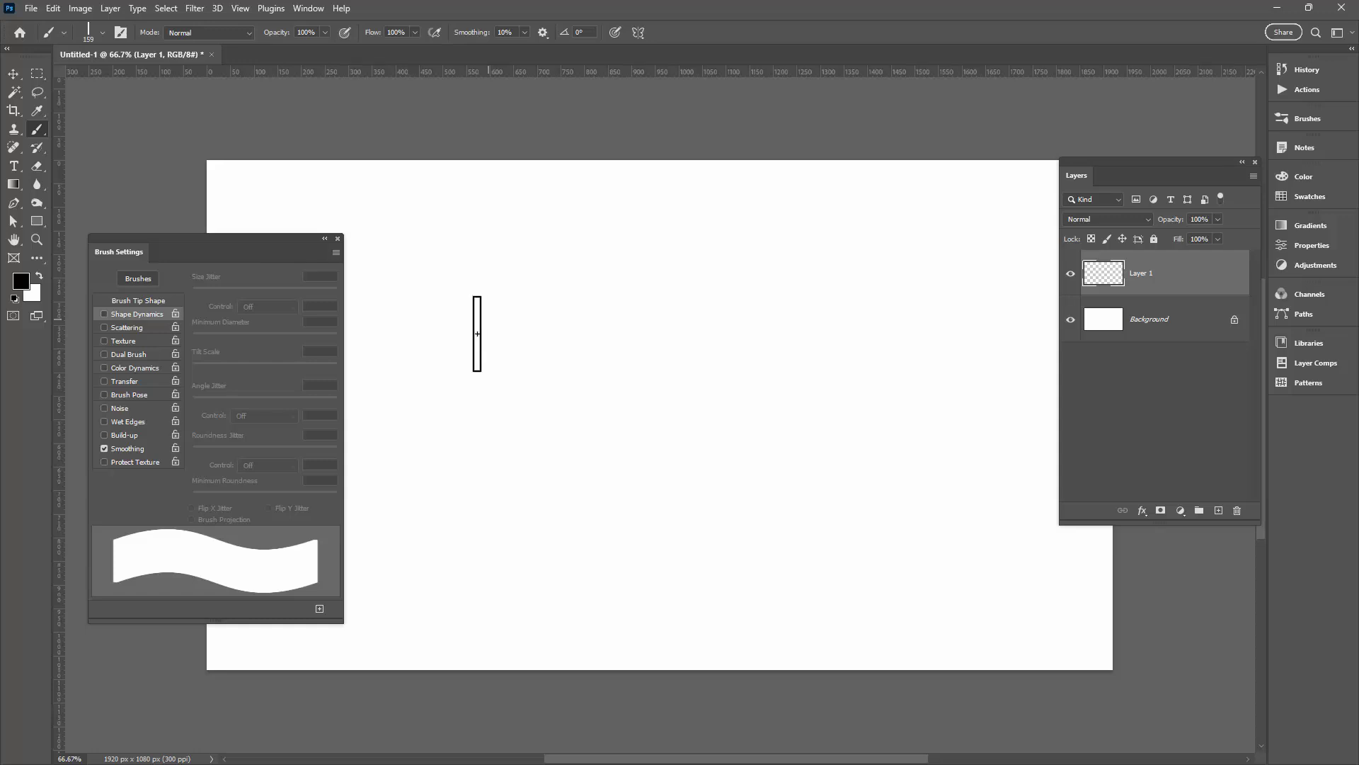
# - Set the Brush Tip Shape size to 97 px, checking with two undone test strokes
pyautogui.click(138, 299)
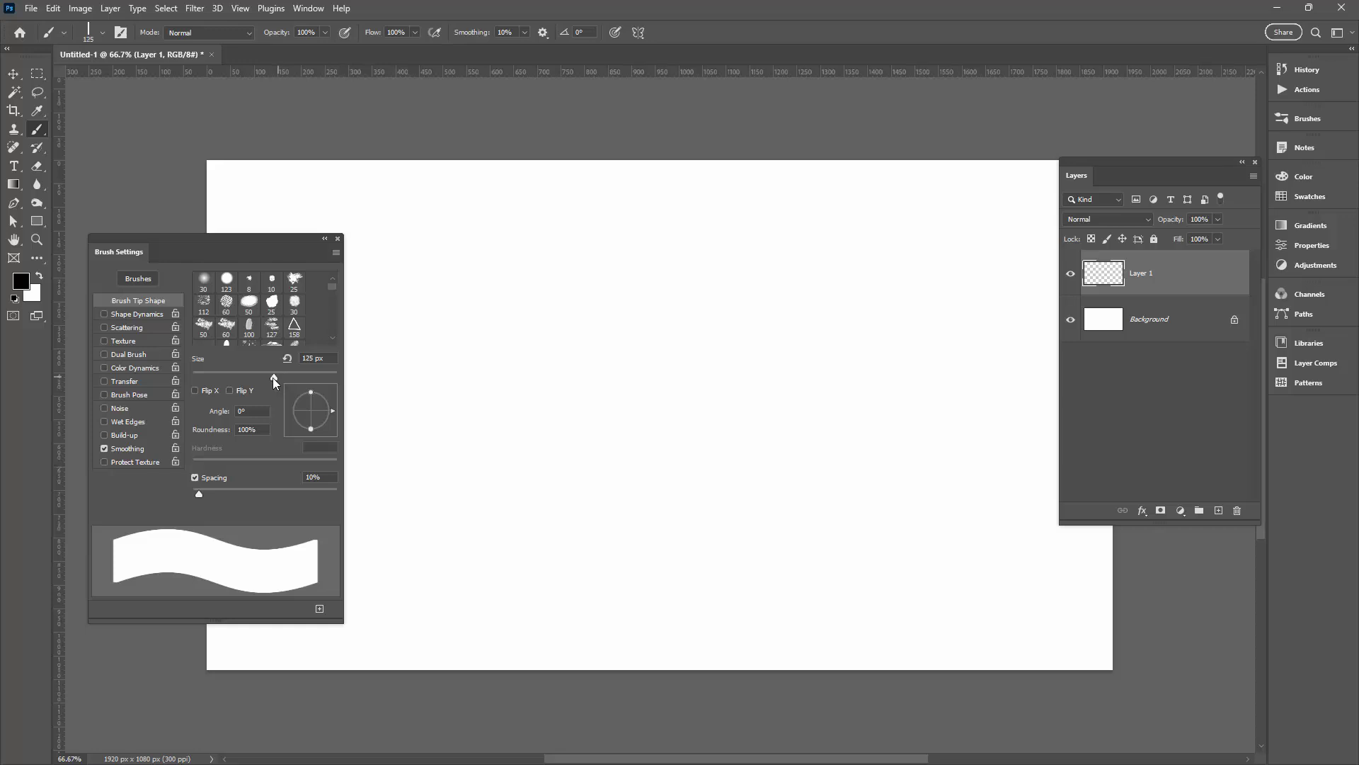
pyautogui.moveTo(274, 376); pyautogui.dragTo(262, 377)
pyautogui.moveTo(391, 323)
pyautogui.mouseDown()
pyautogui.moveTo(463, 340)
pyautogui.moveTo(549, 354)
pyautogui.mouseUp()
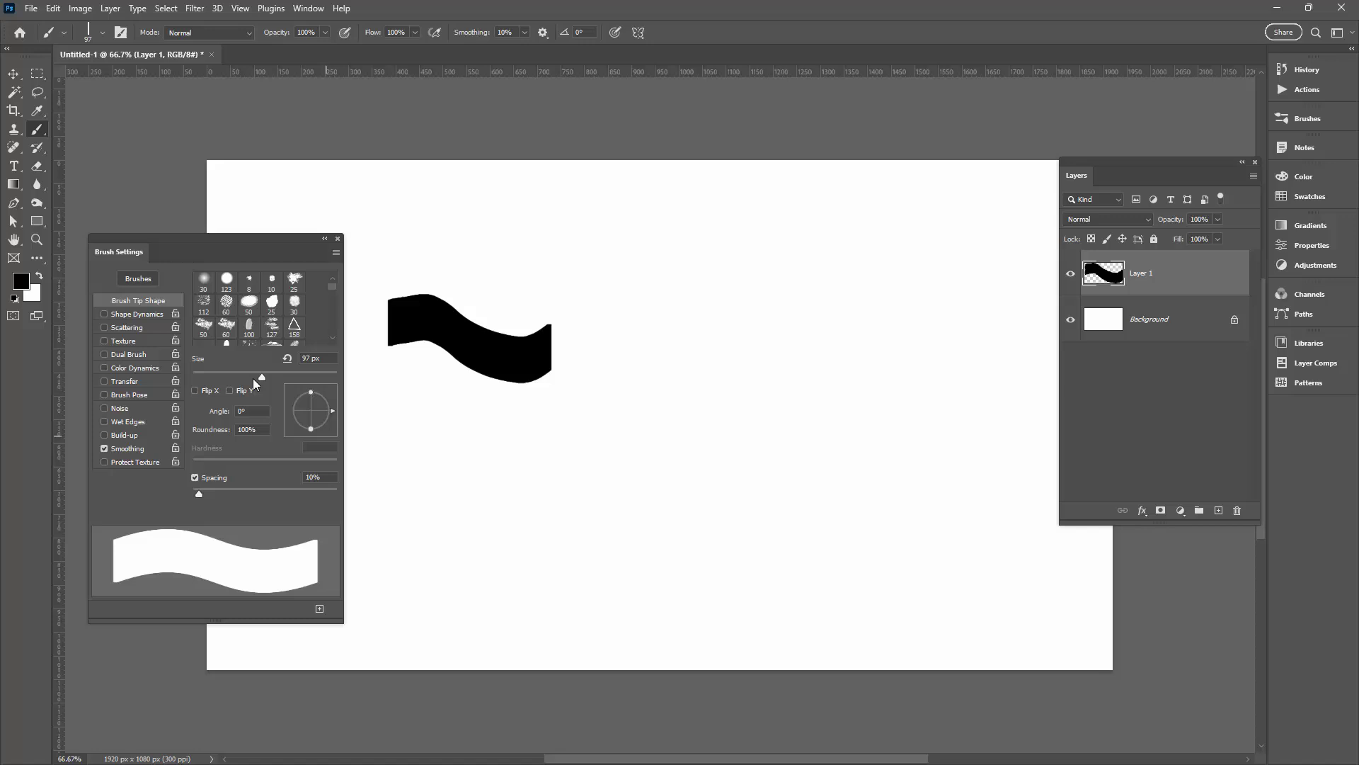
pyautogui.hotkey('ctrl', 'z')
pyautogui.moveTo(404, 317); pyautogui.dragTo(616, 382)
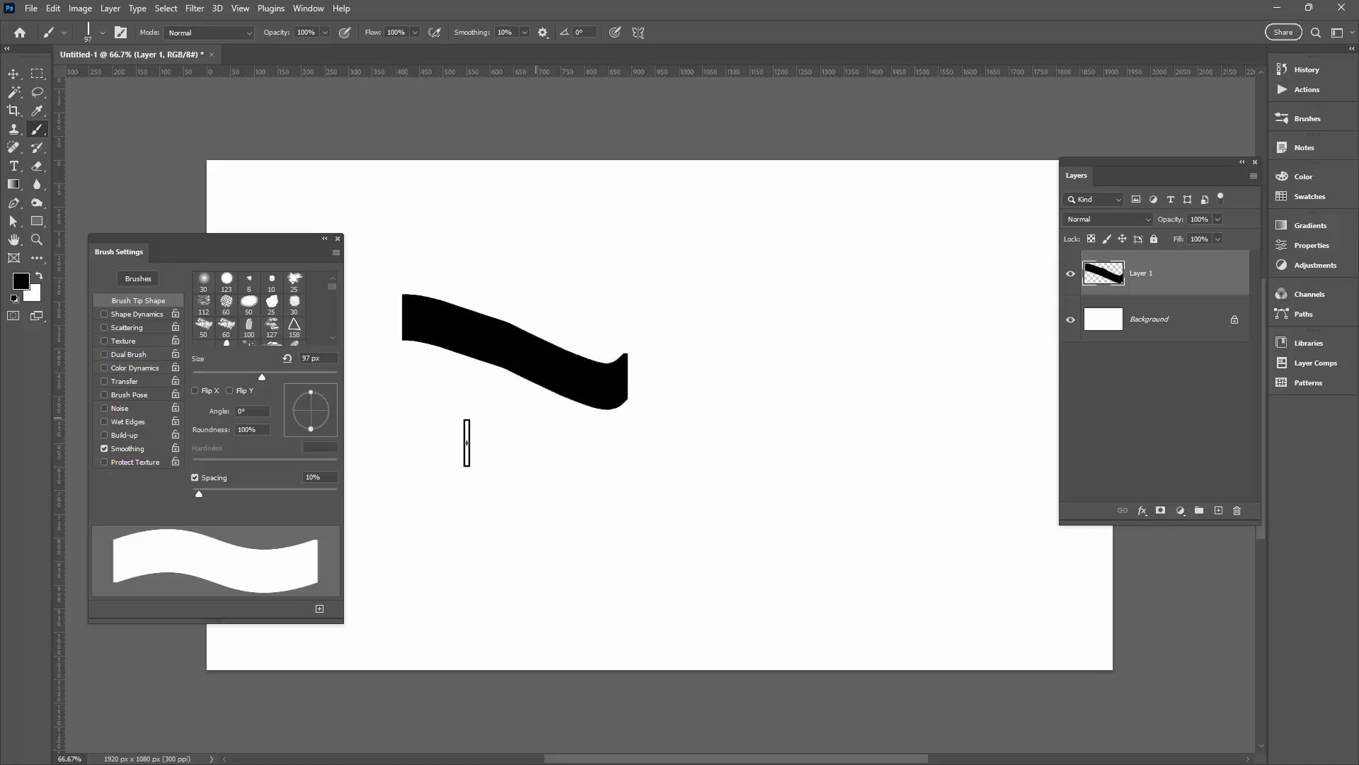
pyautogui.hotkey('ctrl', 'z')
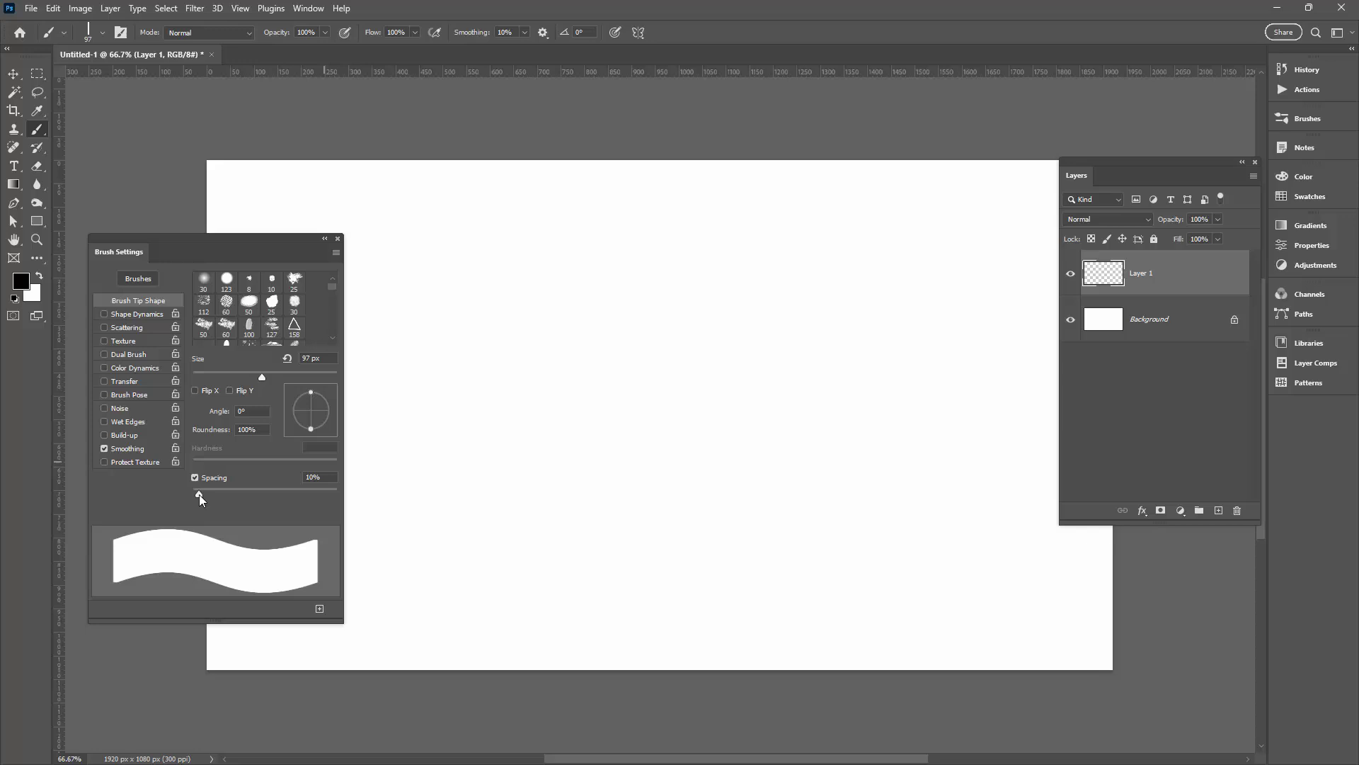
# - Set the brush spacing to 259% and undo the two rows of test bars
pyautogui.moveTo(199, 495); pyautogui.dragTo(304, 499)
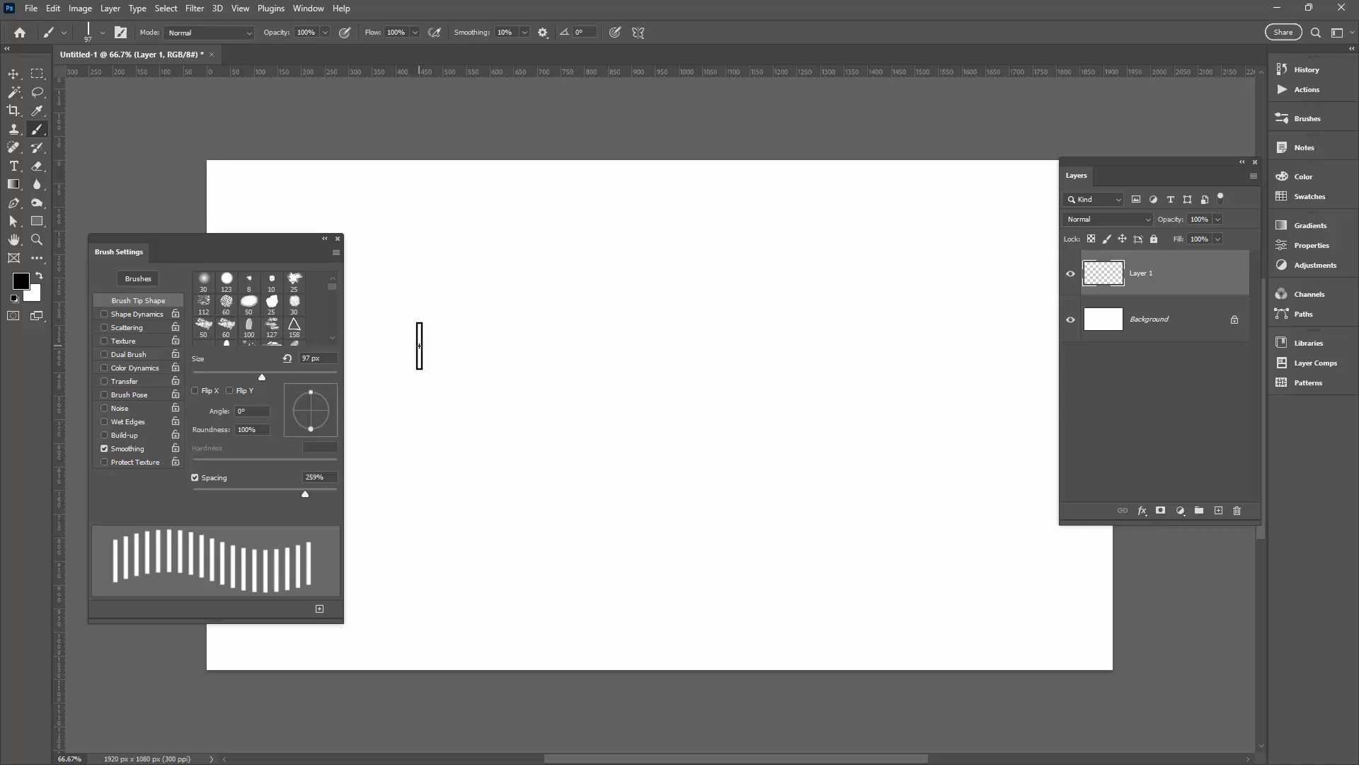
pyautogui.moveTo(421, 342)
pyautogui.mouseDown()
pyautogui.moveTo(463, 363)
pyautogui.moveTo(627, 358)
pyautogui.moveTo(660, 303)
pyautogui.mouseUp()
pyautogui.moveTo(452, 474)
pyautogui.mouseDown()
pyautogui.moveTo(631, 501)
pyautogui.moveTo(701, 492)
pyautogui.mouseUp()
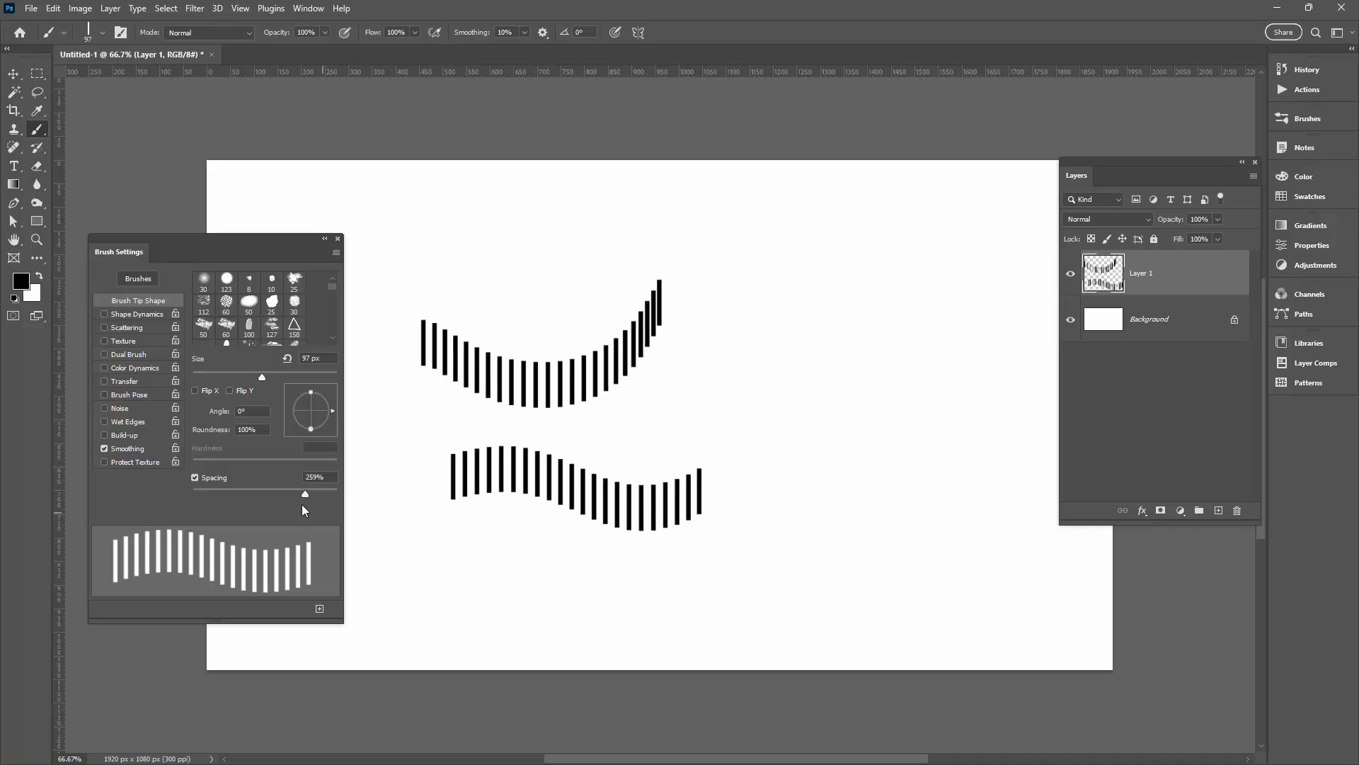
pyautogui.hotkey('ctrl', 'z')
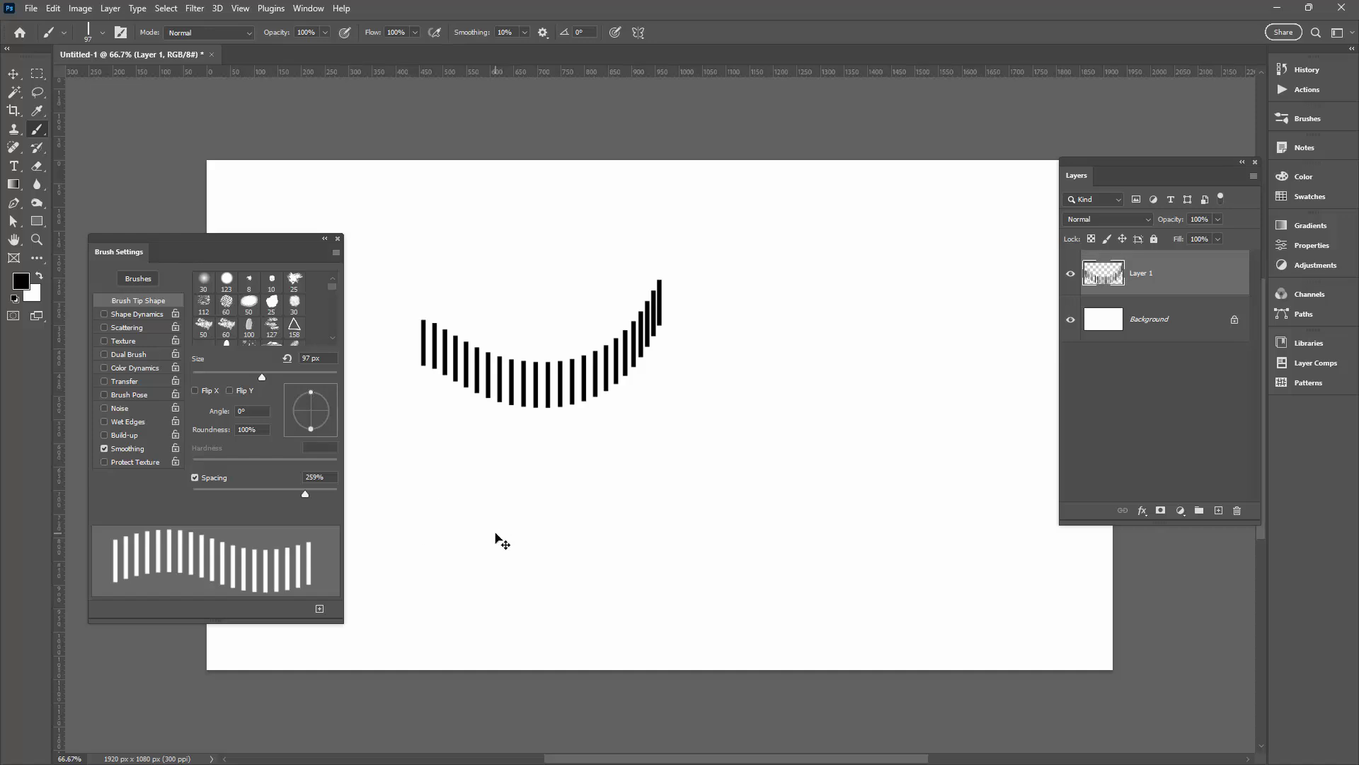
pyautogui.hotkey('ctrl', 'z')
# - Paint two vertical, one diagonal, one horizontal and one curved test stroke on Layer 1
pyautogui.moveTo(437, 234)
pyautogui.mouseDown()
pyautogui.moveTo(433, 209)
pyautogui.moveTo(429, 220)
pyautogui.mouseUp()
pyautogui.moveTo(426, 266); pyautogui.dragTo(444, 566)
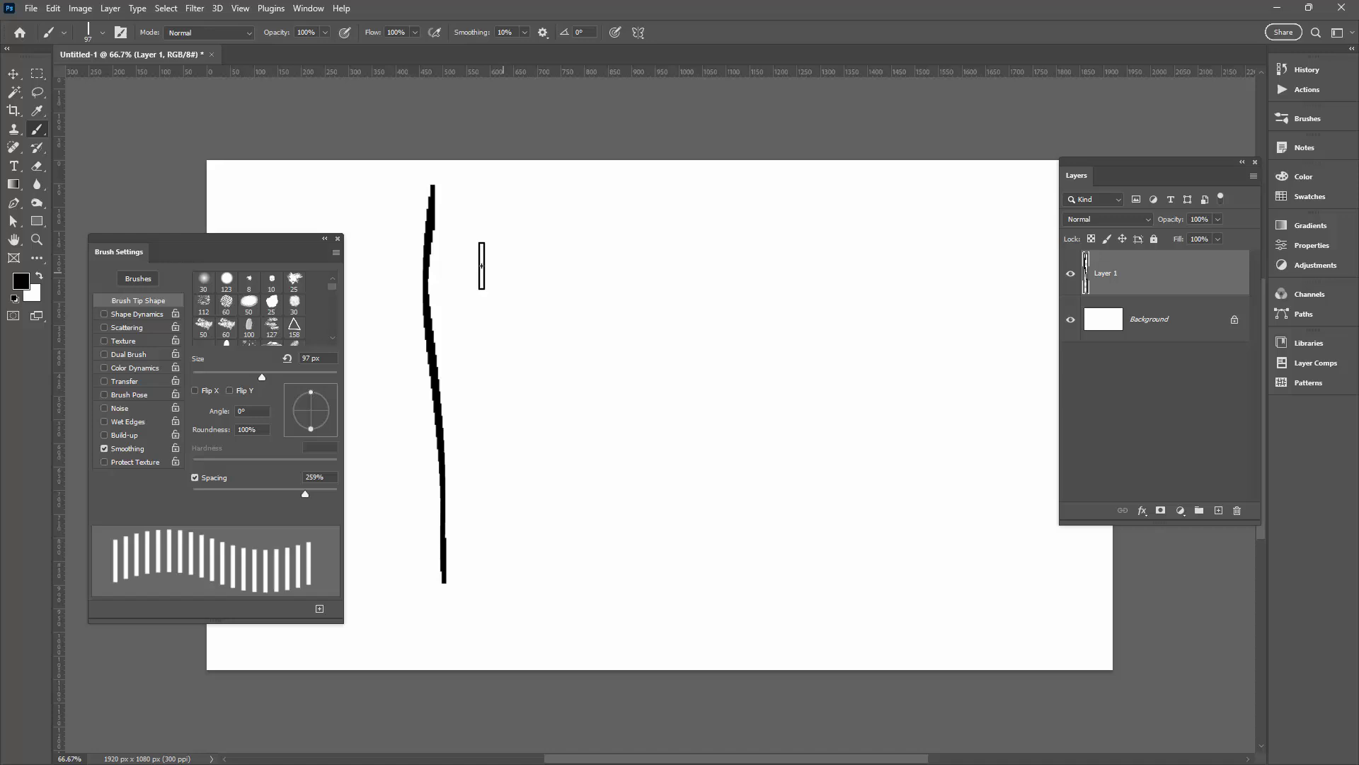
pyautogui.moveTo(474, 209); pyautogui.dragTo(489, 550)
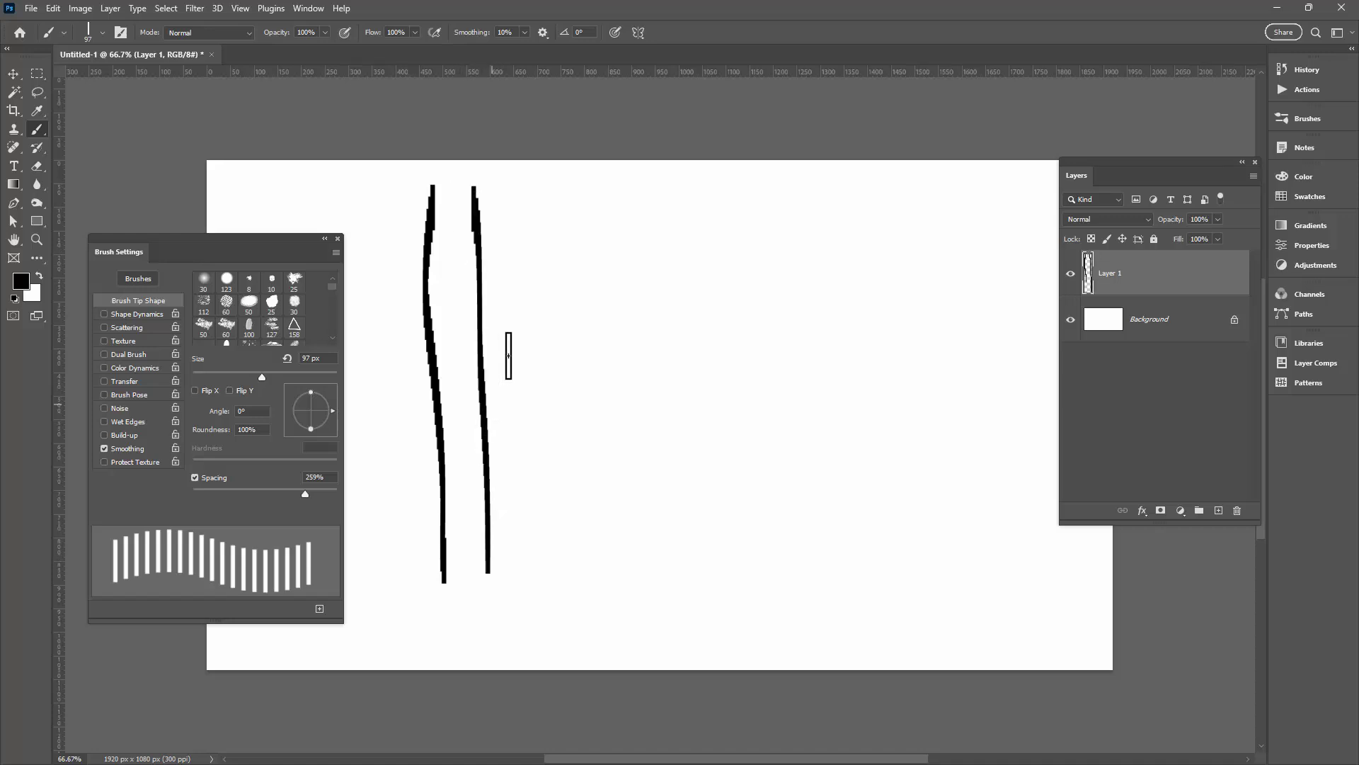
pyautogui.moveTo(493, 212); pyautogui.dragTo(704, 601)
pyautogui.moveTo(555, 230); pyautogui.dragTo(538, 214)
pyautogui.moveTo(671, 213); pyautogui.dragTo(807, 213)
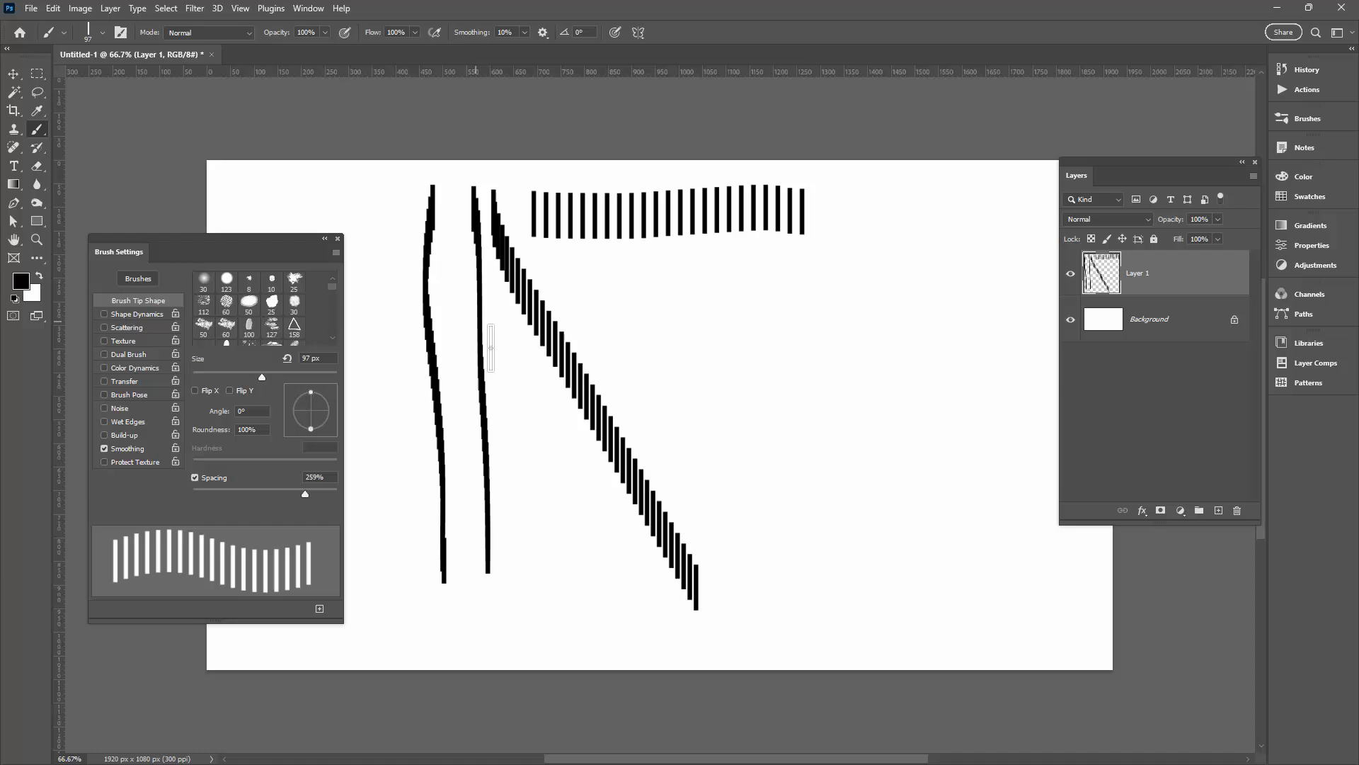
pyautogui.moveTo(619, 316)
pyautogui.mouseDown()
pyautogui.moveTo(648, 412)
pyautogui.moveTo(732, 479)
pyautogui.moveTo(795, 482)
pyautogui.moveTo(875, 410)
pyautogui.moveTo(893, 369)
pyautogui.mouseUp()
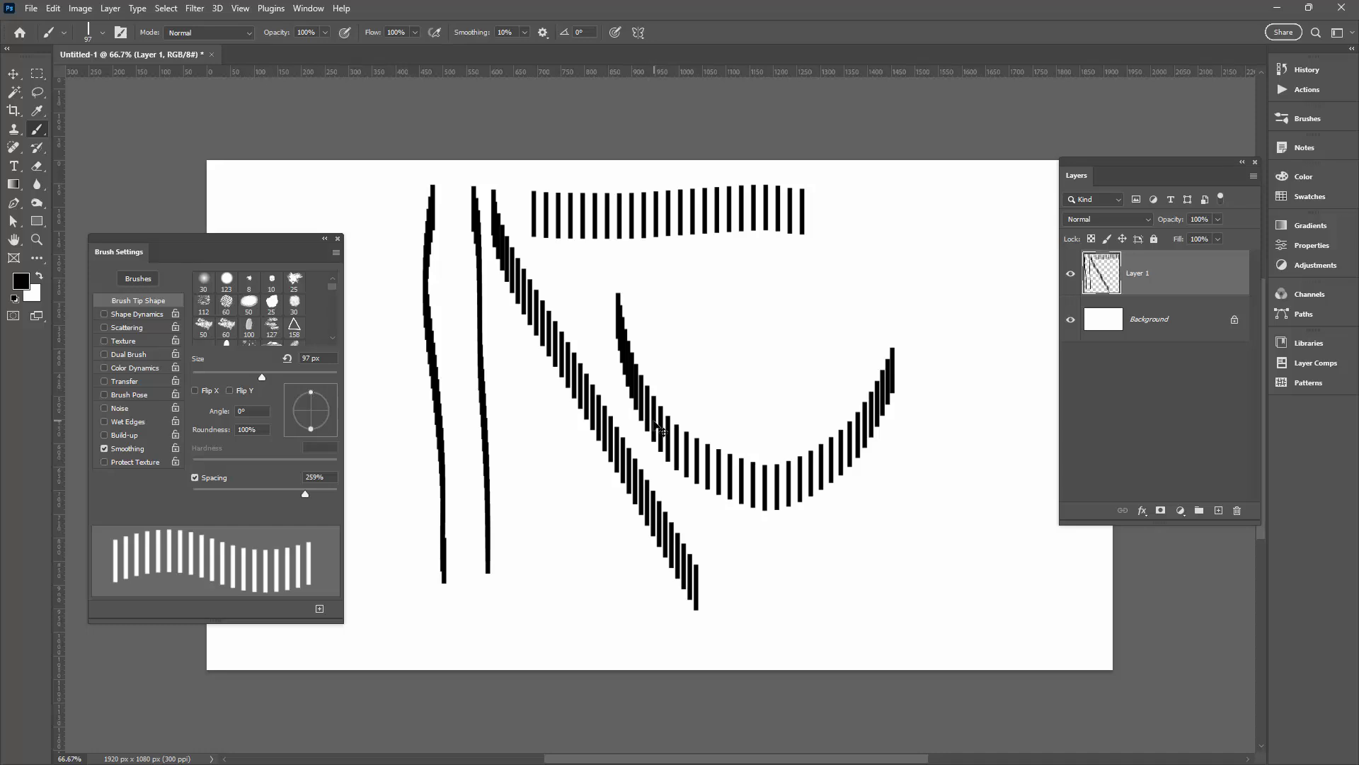
# - Undo the test strokes, enable Shape Dynamics, and bring up the Angle Jitter Control options
pyautogui.hotkey('ctrl', 'z')
pyautogui.hotkey('ctrl', 'z')
pyautogui.hotkey('ctrl', 'z')
pyautogui.hotkey('ctrl', 'z')
pyautogui.hotkey('ctrl', 'z')
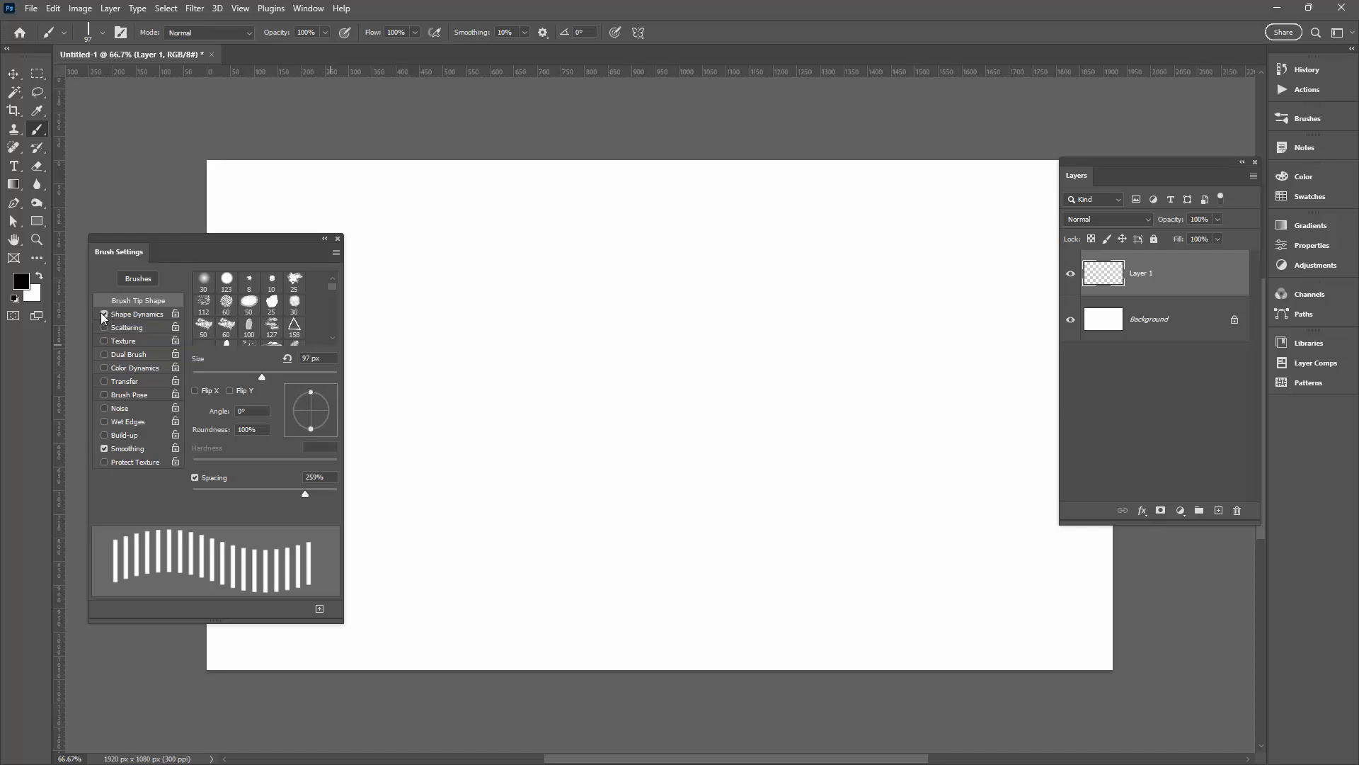
pyautogui.click(129, 313)
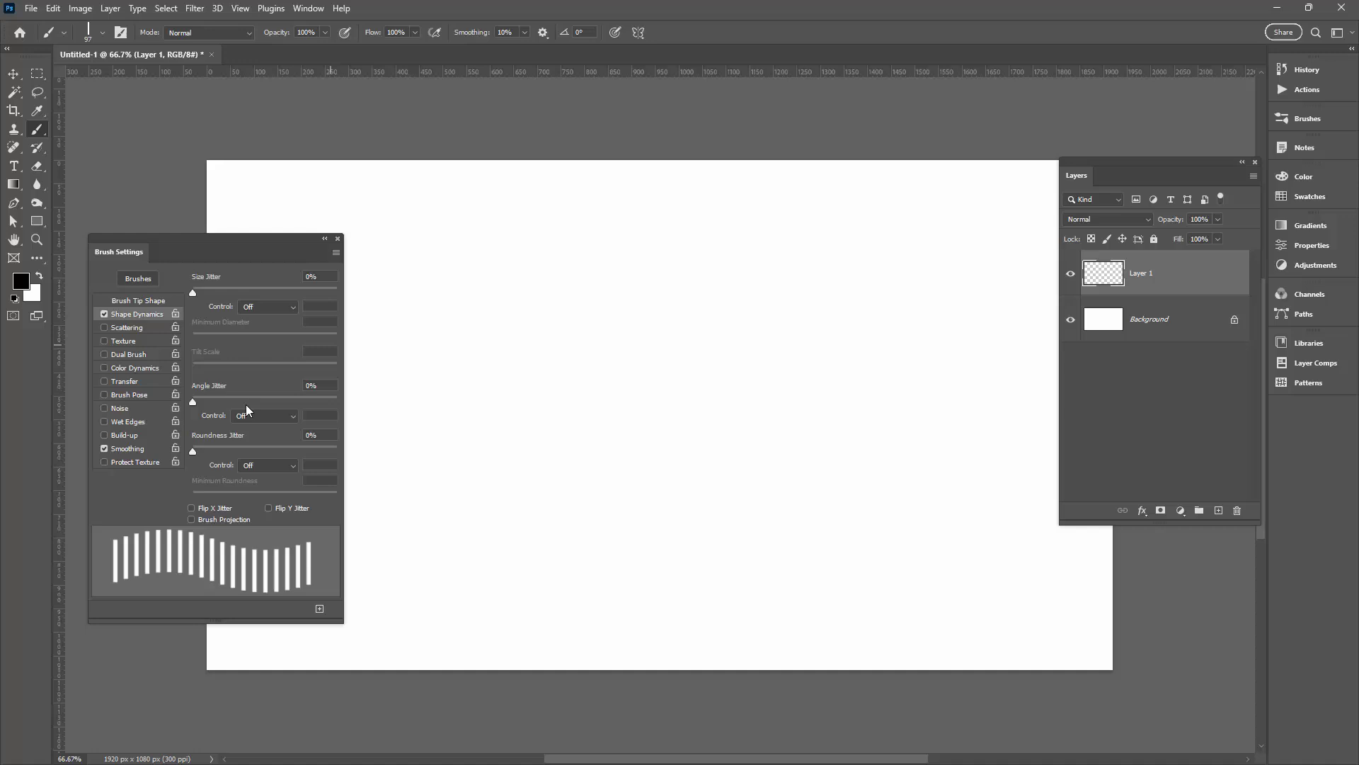
pyautogui.click(293, 417)
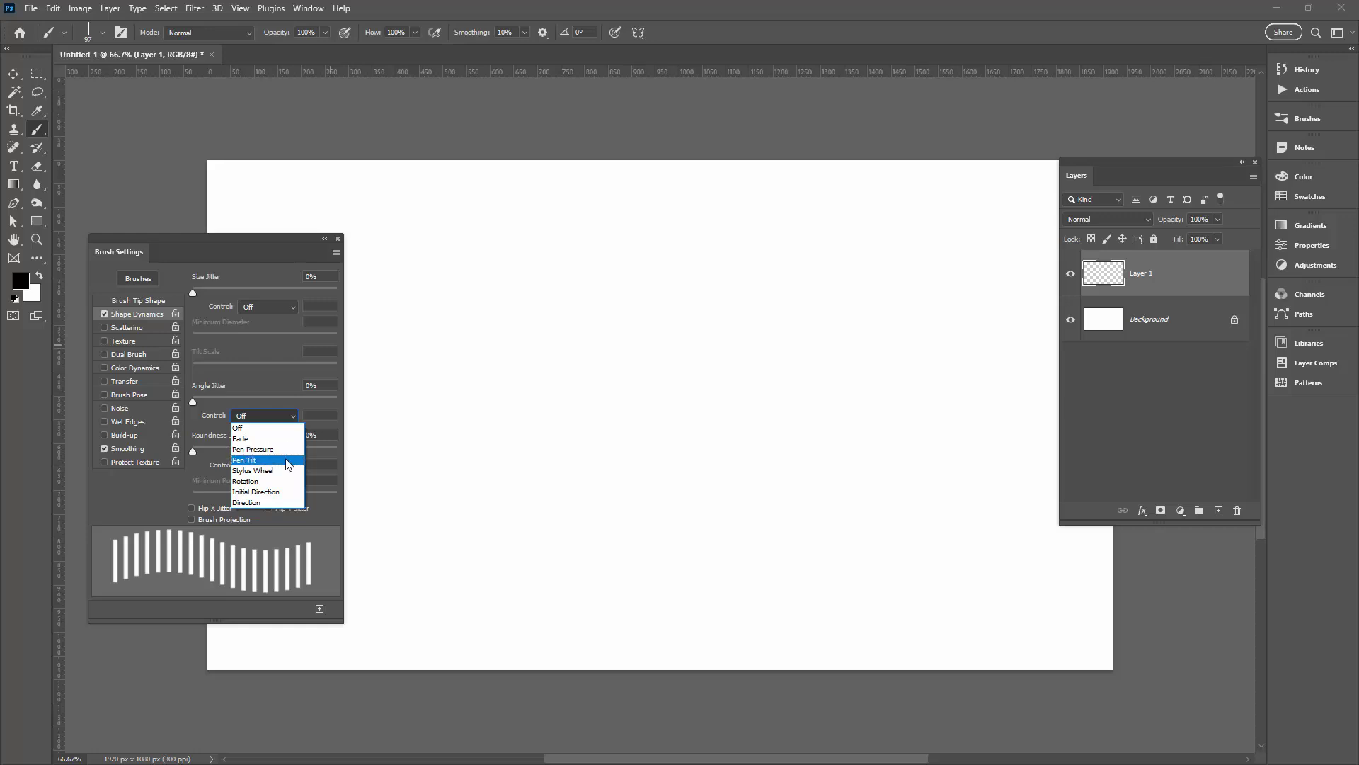
# - Set Angle Jitter Control to Direction and paint two curved columns and a curving top row
pyautogui.click(286, 503)
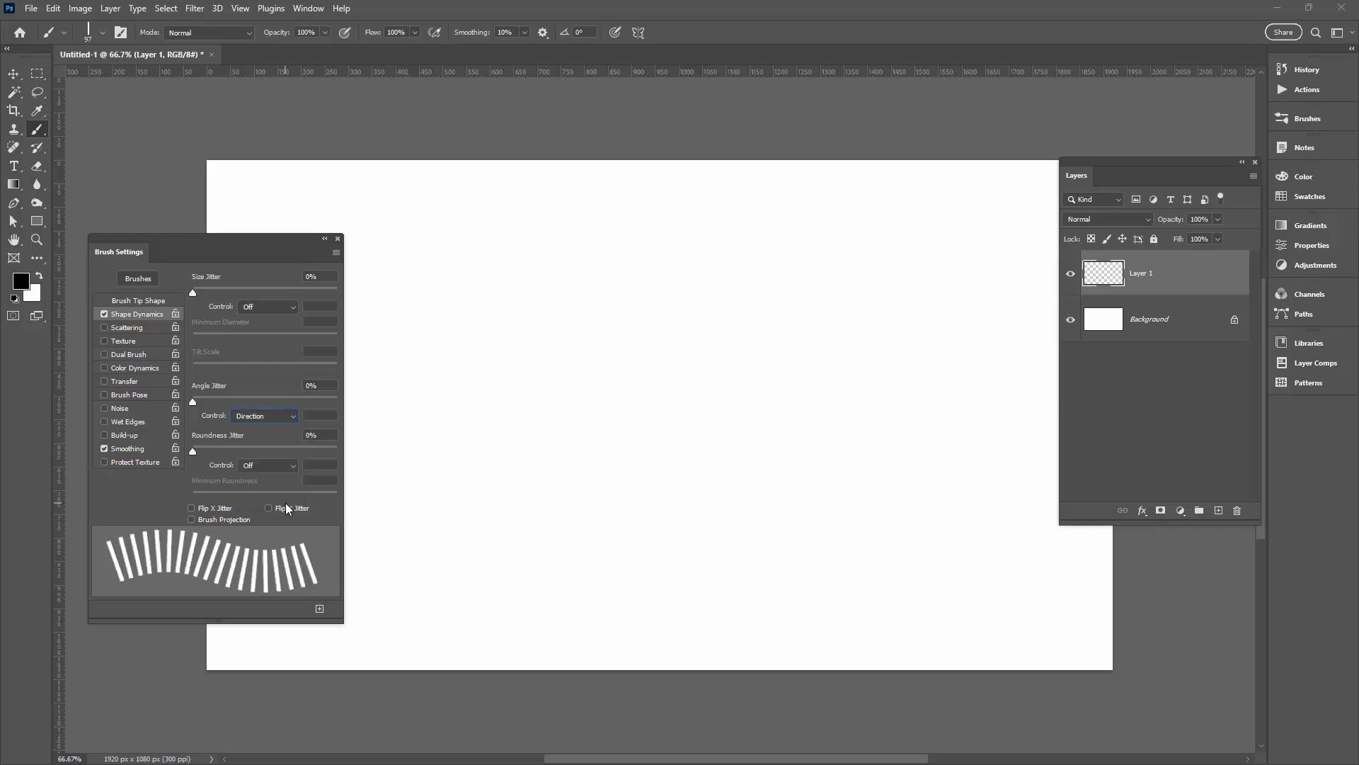
pyautogui.moveTo(400, 197); pyautogui.dragTo(378, 573)
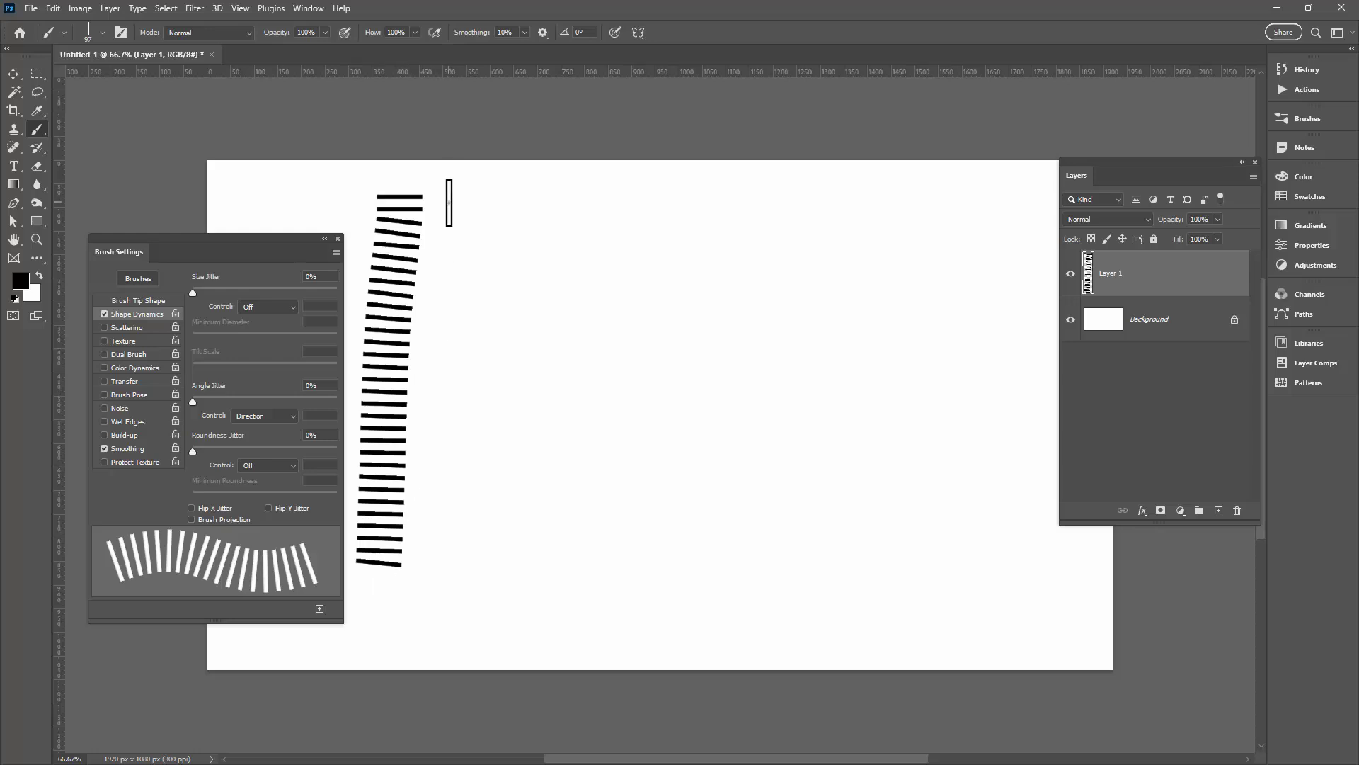
pyautogui.moveTo(448, 202); pyautogui.dragTo(436, 588)
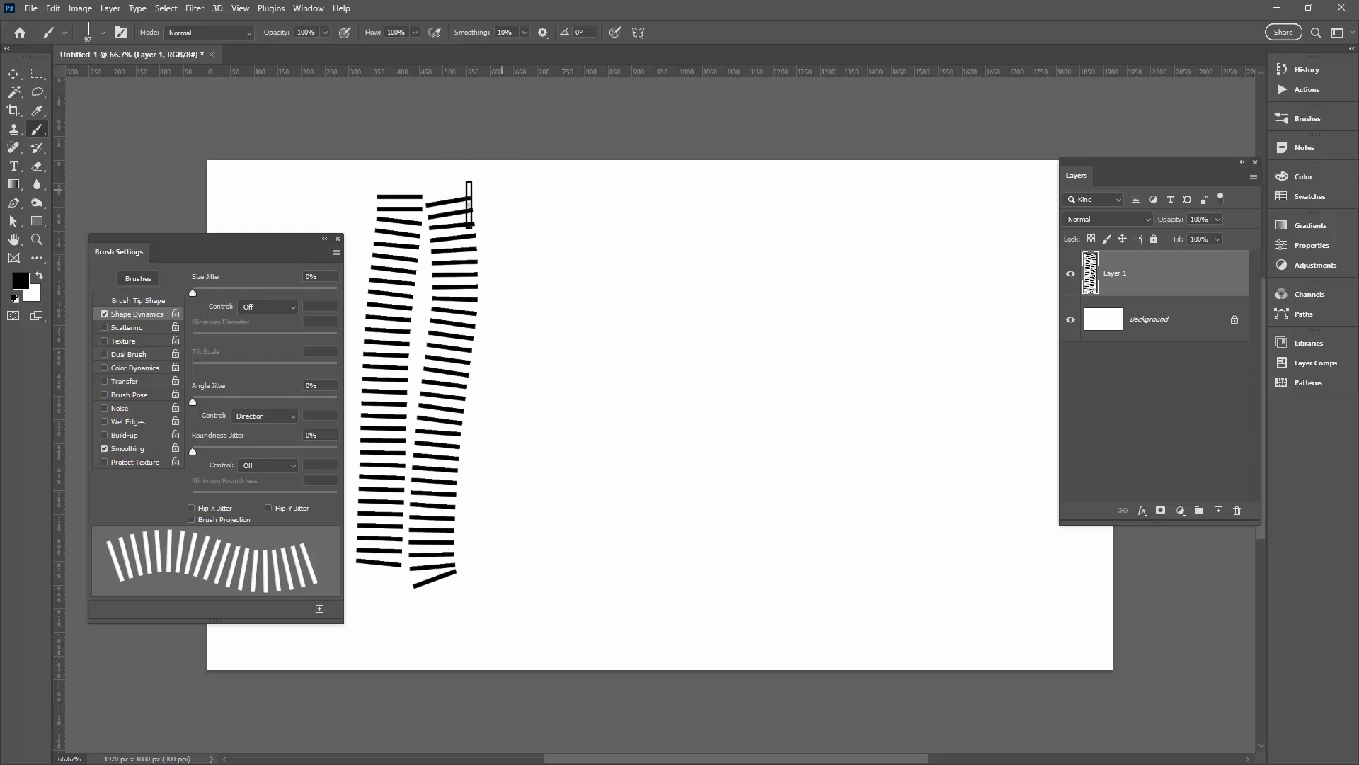
pyautogui.moveTo(509, 218); pyautogui.dragTo(824, 228)
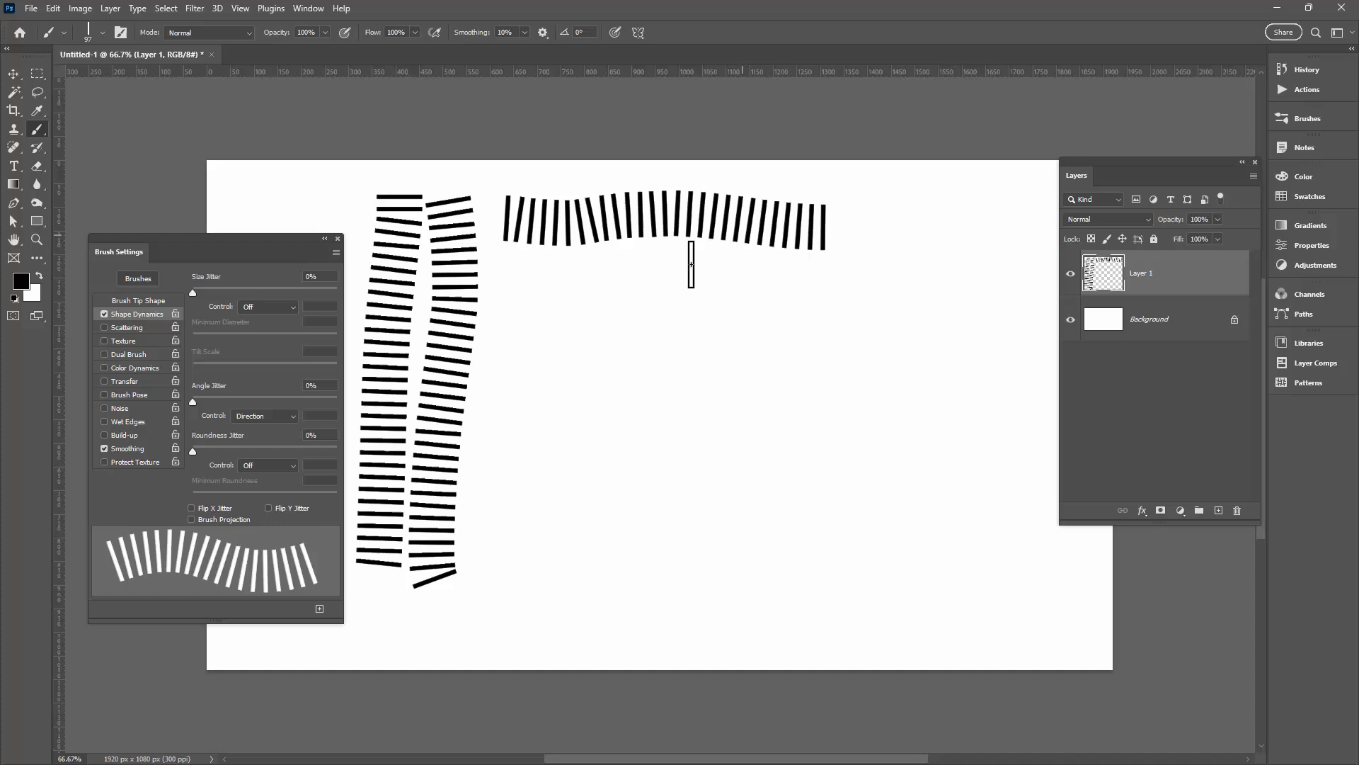
# - Paint three more curves across the right and lower canvas, plus a short angled stroke
pyautogui.moveTo(523, 290)
pyautogui.mouseDown()
pyautogui.moveTo(675, 458)
pyautogui.moveTo(815, 552)
pyautogui.moveTo(935, 572)
pyautogui.mouseUp()
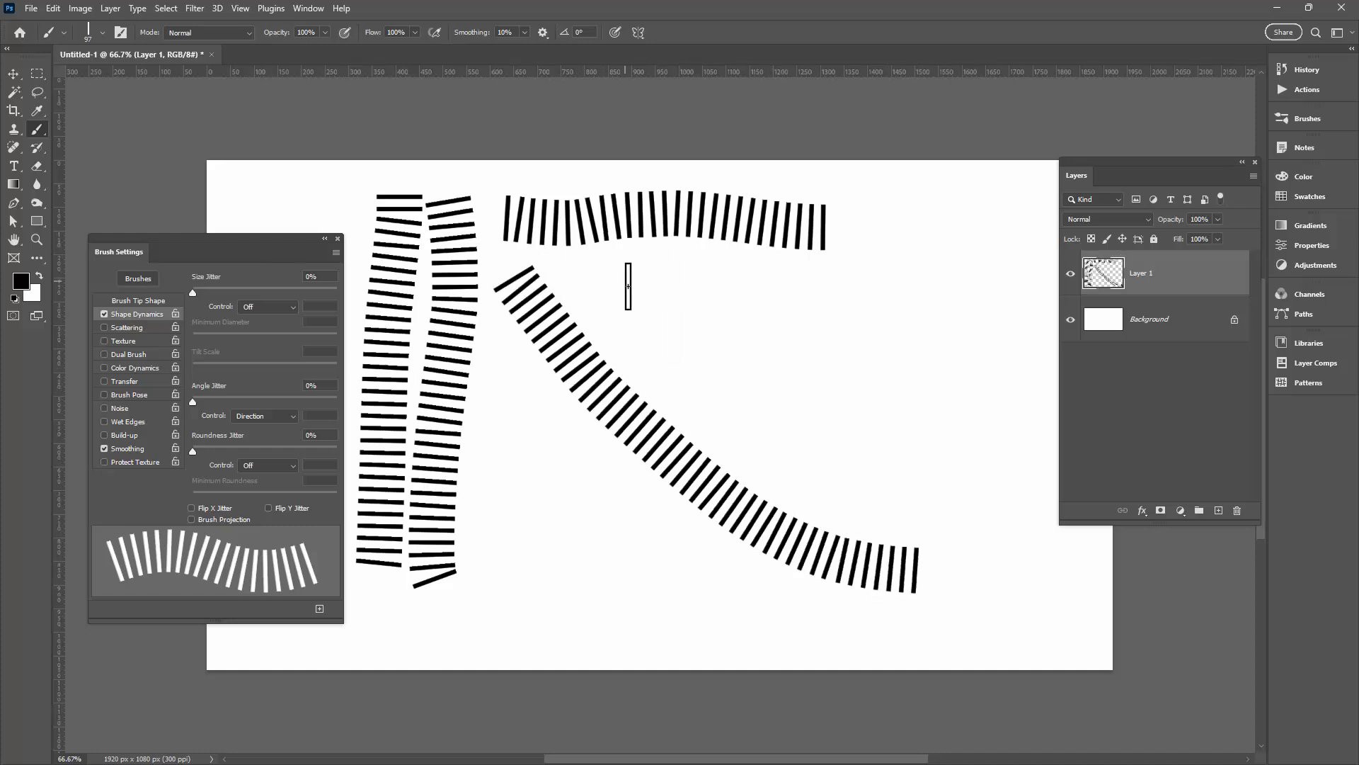
pyautogui.moveTo(625, 281)
pyautogui.mouseDown()
pyautogui.moveTo(819, 403)
pyautogui.moveTo(874, 415)
pyautogui.moveTo(955, 394)
pyautogui.mouseUp()
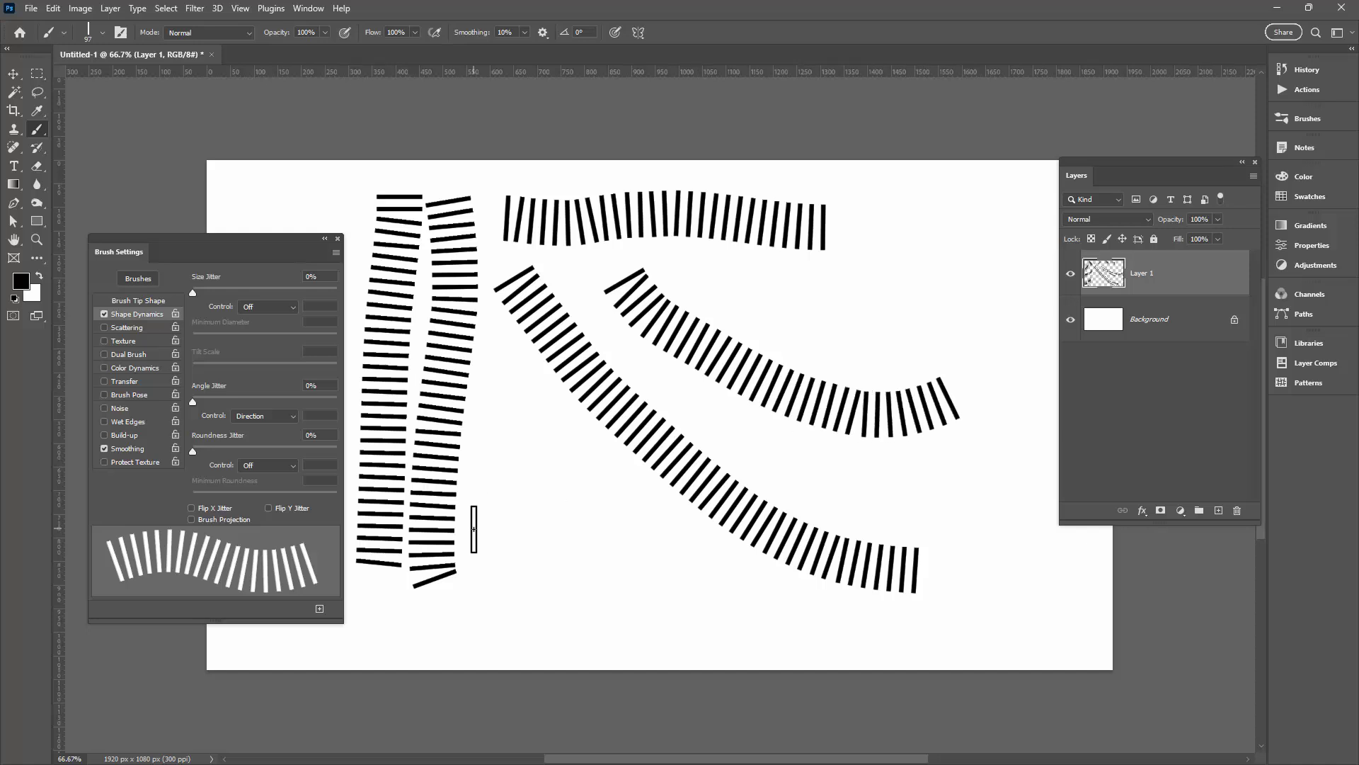
pyautogui.moveTo(497, 474)
pyautogui.mouseDown()
pyautogui.moveTo(514, 528)
pyautogui.moveTo(585, 582)
pyautogui.moveTo(695, 599)
pyautogui.mouseUp()
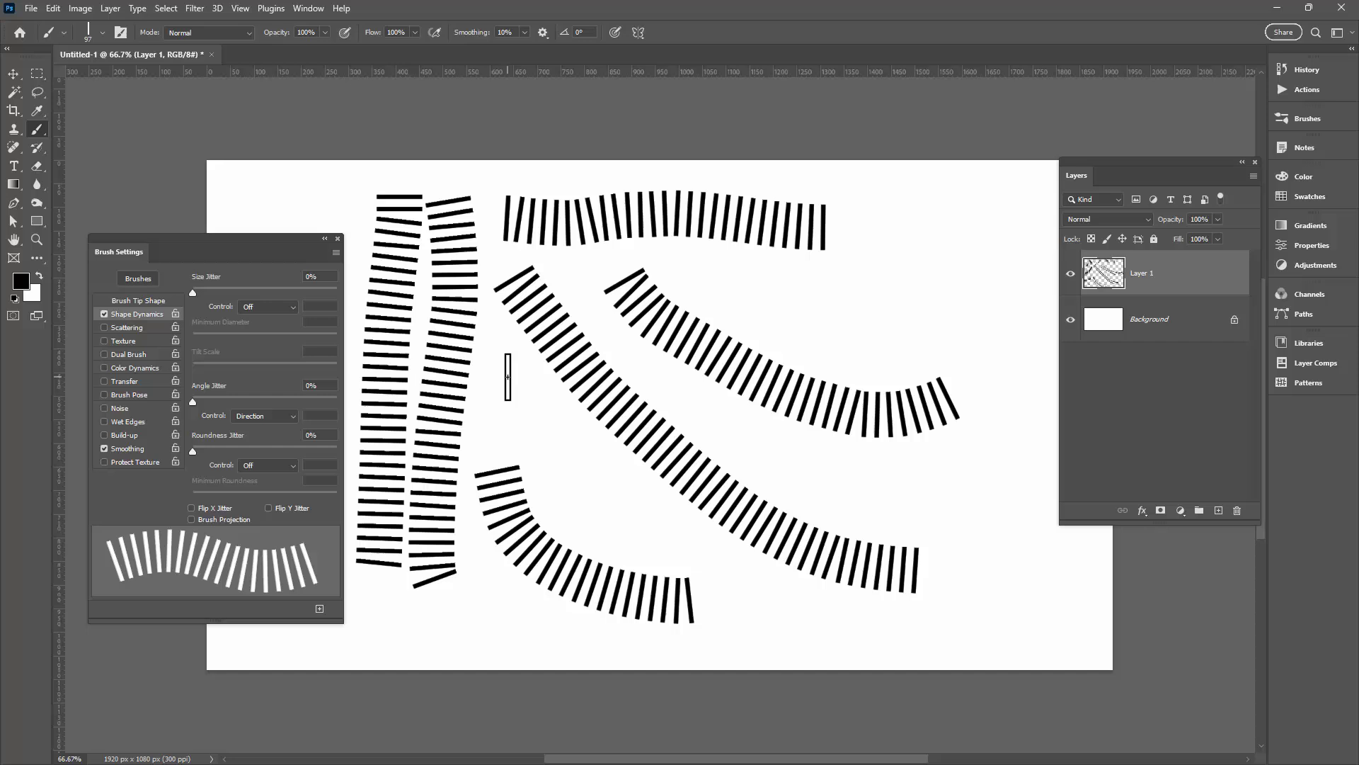
pyautogui.moveTo(508, 378)
pyautogui.mouseDown()
pyautogui.moveTo(541, 452)
pyautogui.moveTo(643, 516)
pyautogui.moveTo(691, 527)
pyautogui.mouseUp()
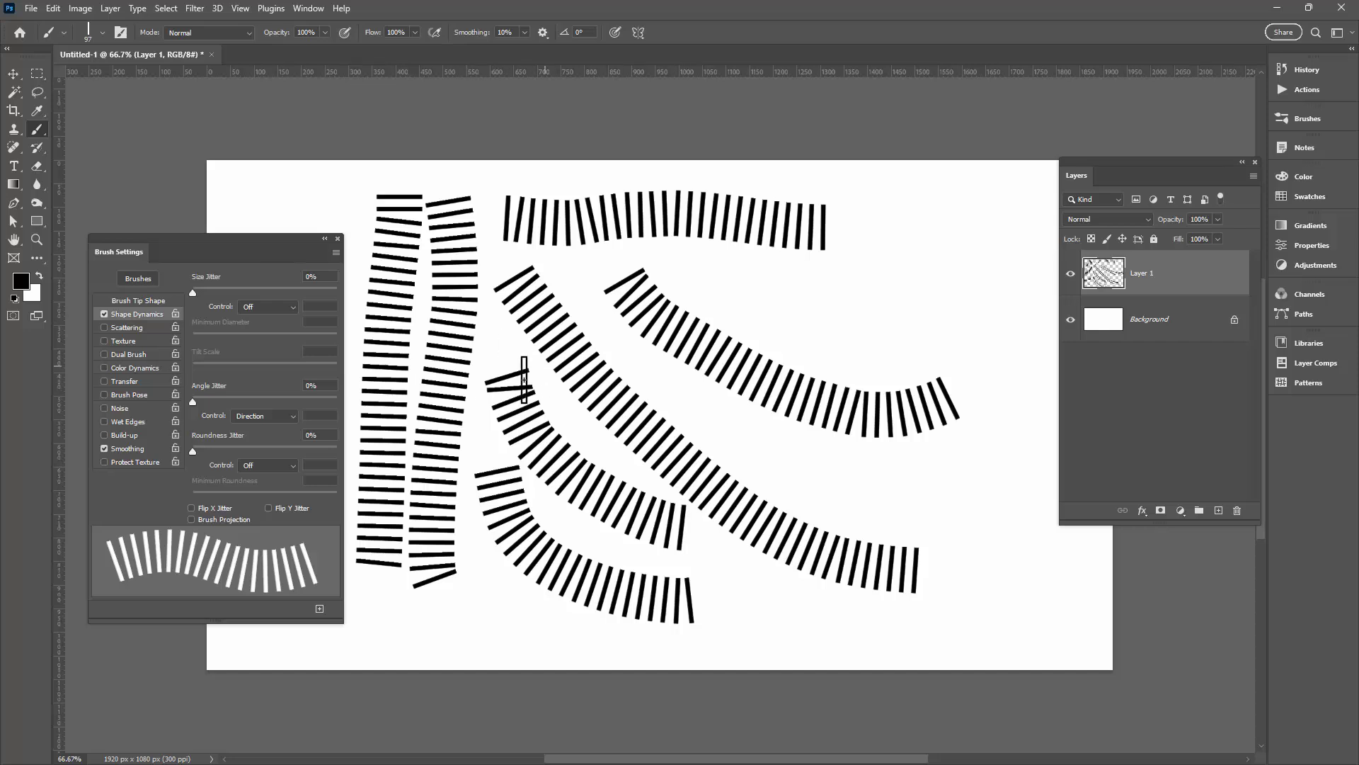
# - Undo all strokes and set Angle Jitter Control to Initial Direction
pyautogui.hotkey('ctrl', 'z')
pyautogui.hotkey('ctrl', 'z')
pyautogui.hotkey('ctrl', 'z')
pyautogui.hotkey('ctrl', 'z')
pyautogui.hotkey('ctrl', 'z')
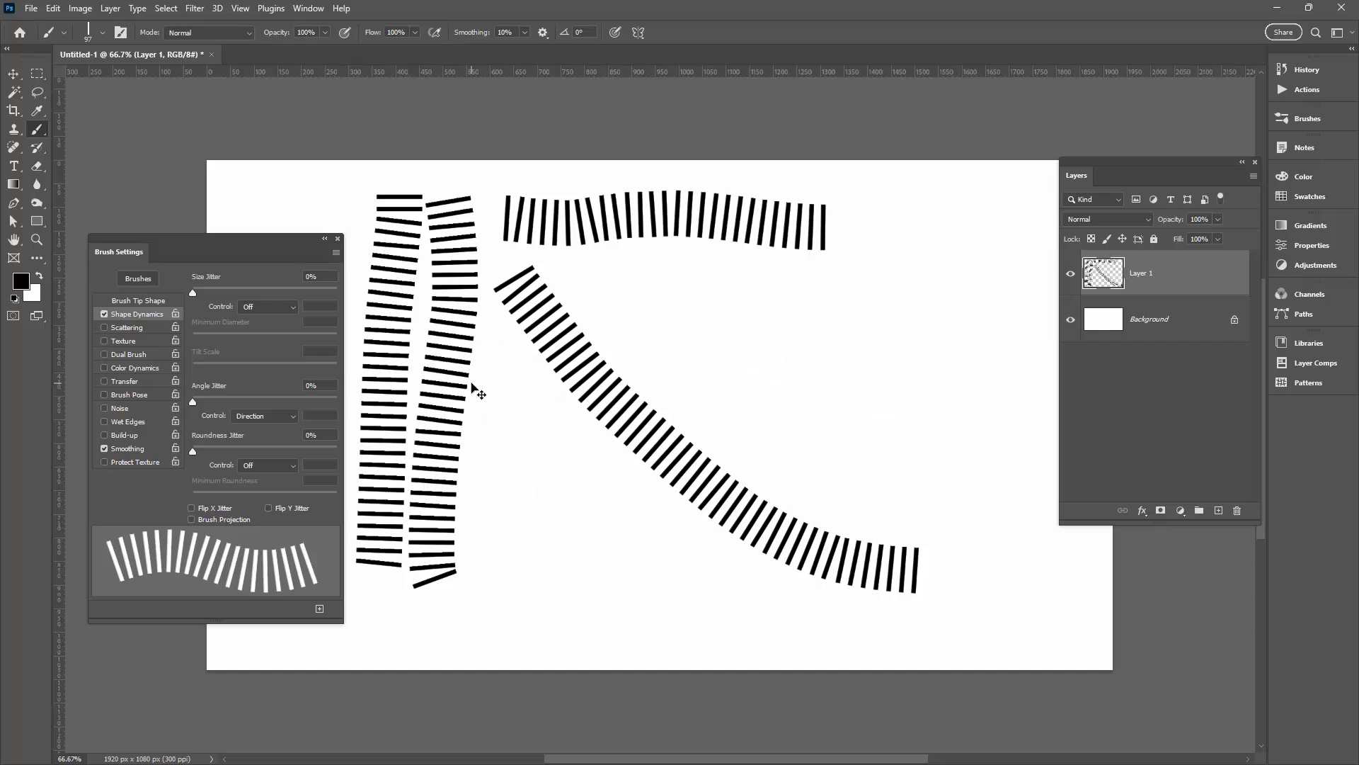
pyautogui.hotkey('ctrl', 'z')
pyautogui.hotkey('ctrl', 'z')
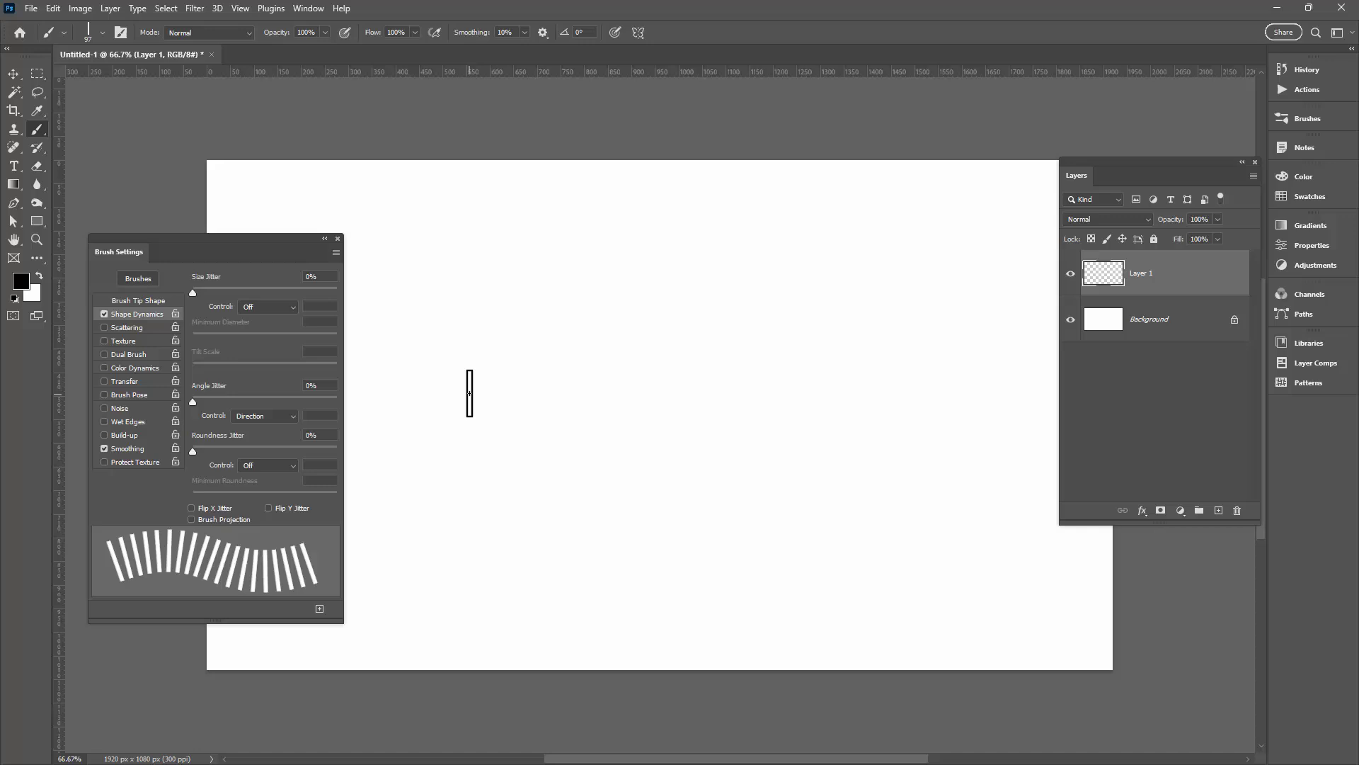
pyautogui.click(293, 418)
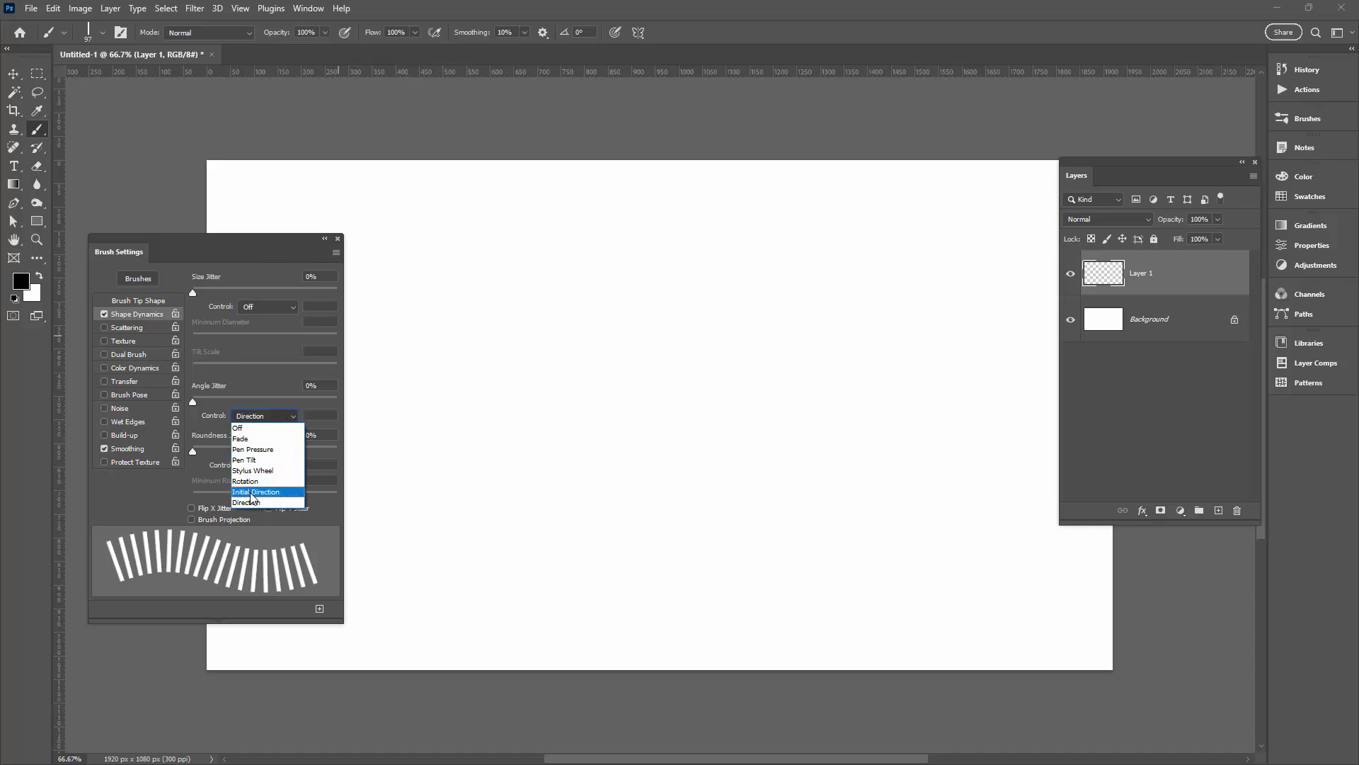
pyautogui.click(249, 491)
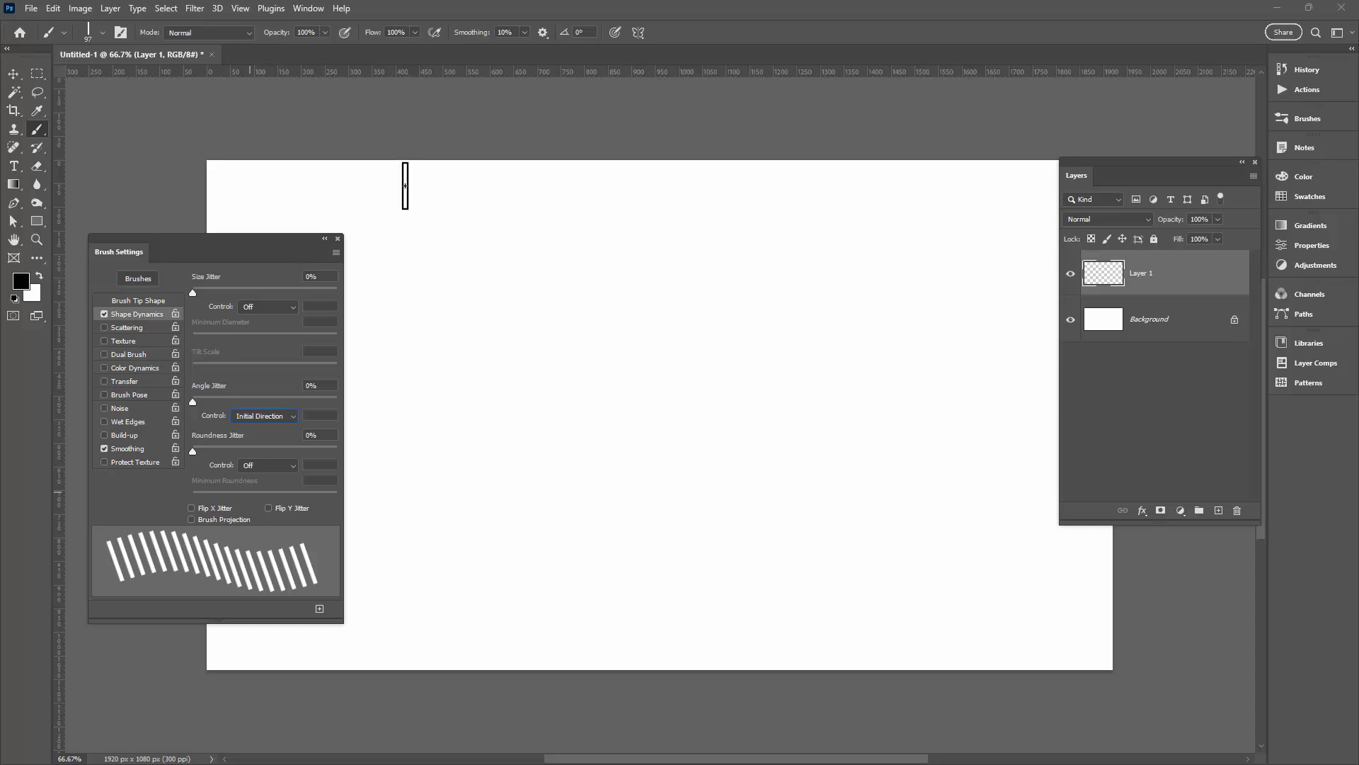
# - Paint vertical, horizontal, diagonal and curved test strokes whose bars keep their starting angle
pyautogui.moveTo(404, 187); pyautogui.dragTo(376, 563)
pyautogui.moveTo(448, 188); pyautogui.dragTo(813, 201)
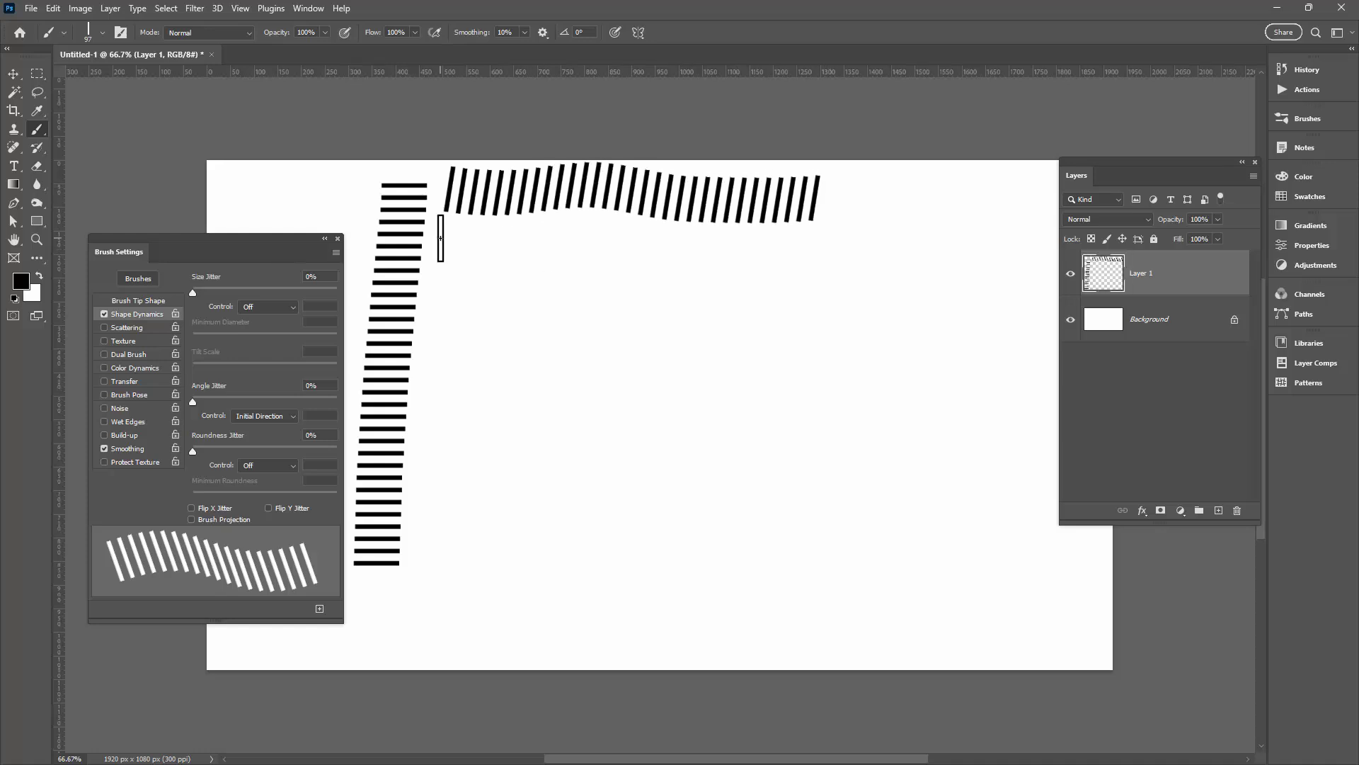
pyautogui.moveTo(441, 234); pyautogui.dragTo(846, 615)
pyautogui.moveTo(611, 305)
pyautogui.mouseDown()
pyautogui.moveTo(837, 372)
pyautogui.moveTo(927, 269)
pyautogui.mouseUp()
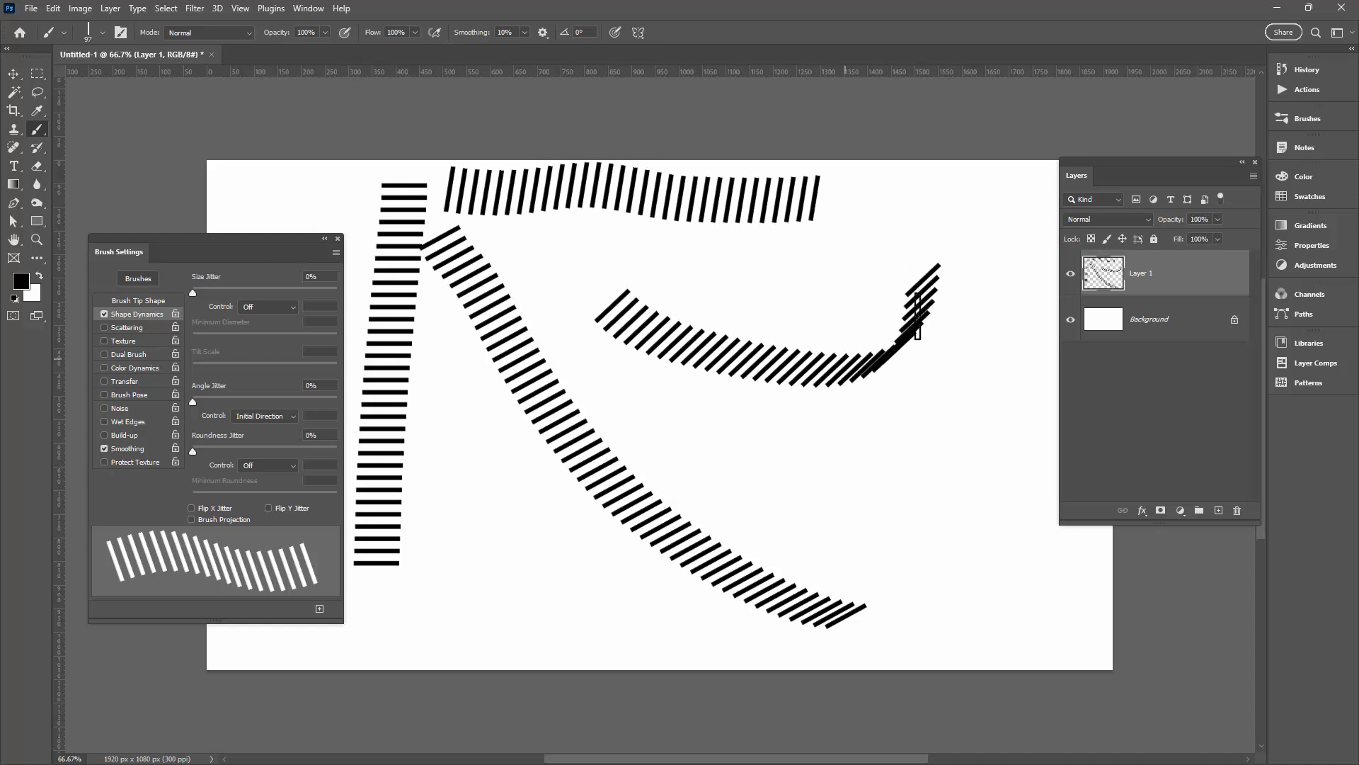
pyautogui.moveTo(737, 478)
pyautogui.mouseDown()
pyautogui.moveTo(780, 501)
pyautogui.moveTo(981, 396)
pyautogui.mouseUp()
pyautogui.moveTo(974, 342); pyautogui.dragTo(975, 316)
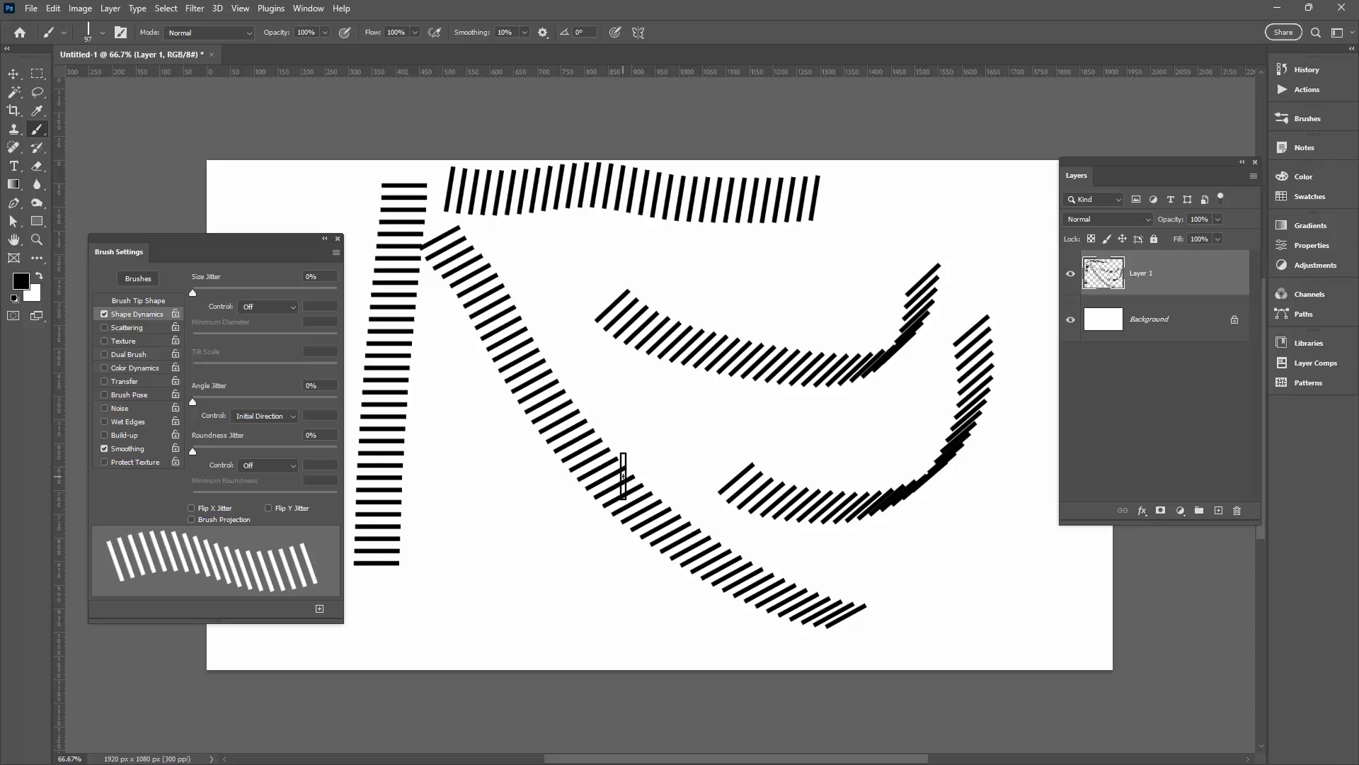
# - Undo the test strokes and set Angle Jitter Control back to Direction
pyautogui.hotkey('ctrl', 'z')
pyautogui.hotkey('ctrl', 'z')
pyautogui.hotkey('ctrl', 'z')
pyautogui.hotkey('ctrl', 'z')
pyautogui.hotkey('ctrl', 'z')
pyautogui.hotkey('ctrl', 'z')
pyautogui.hotkey('ctrl', 'z')
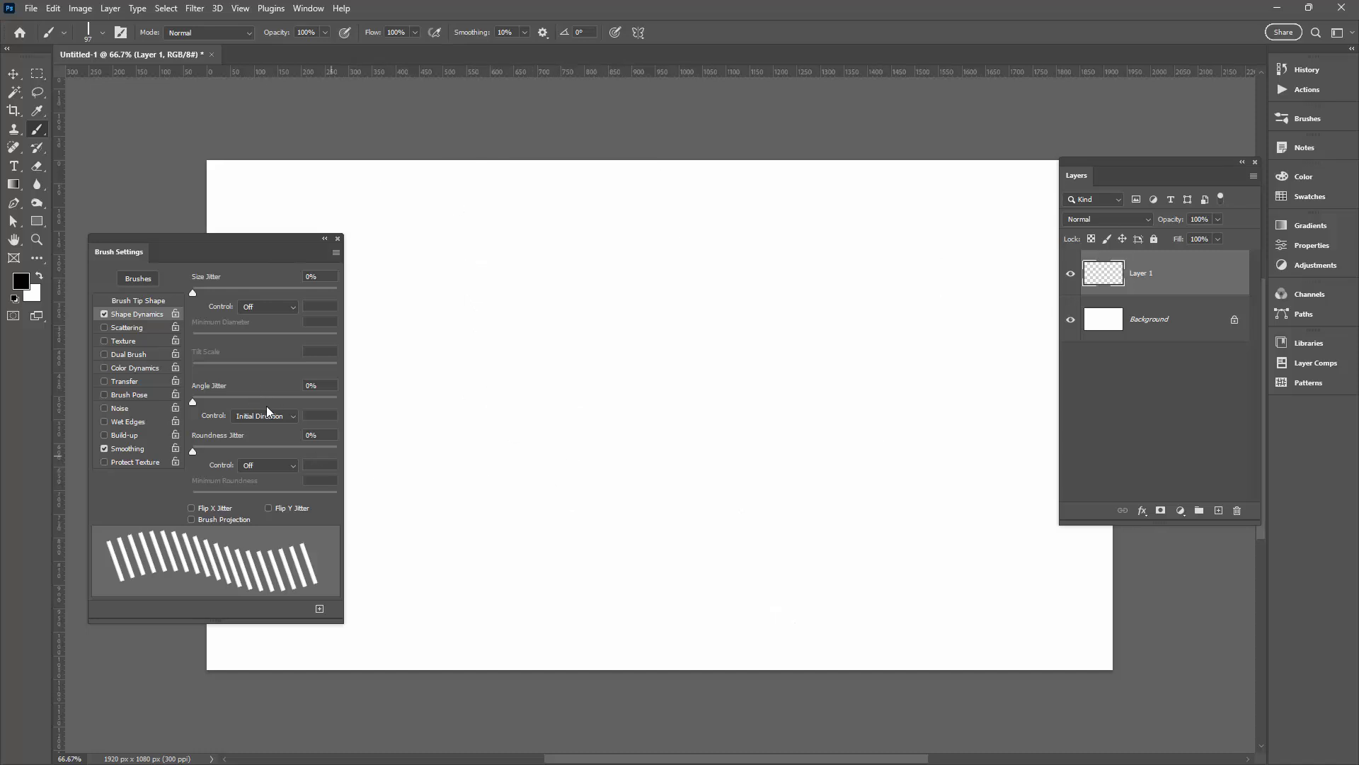
pyautogui.click(294, 419)
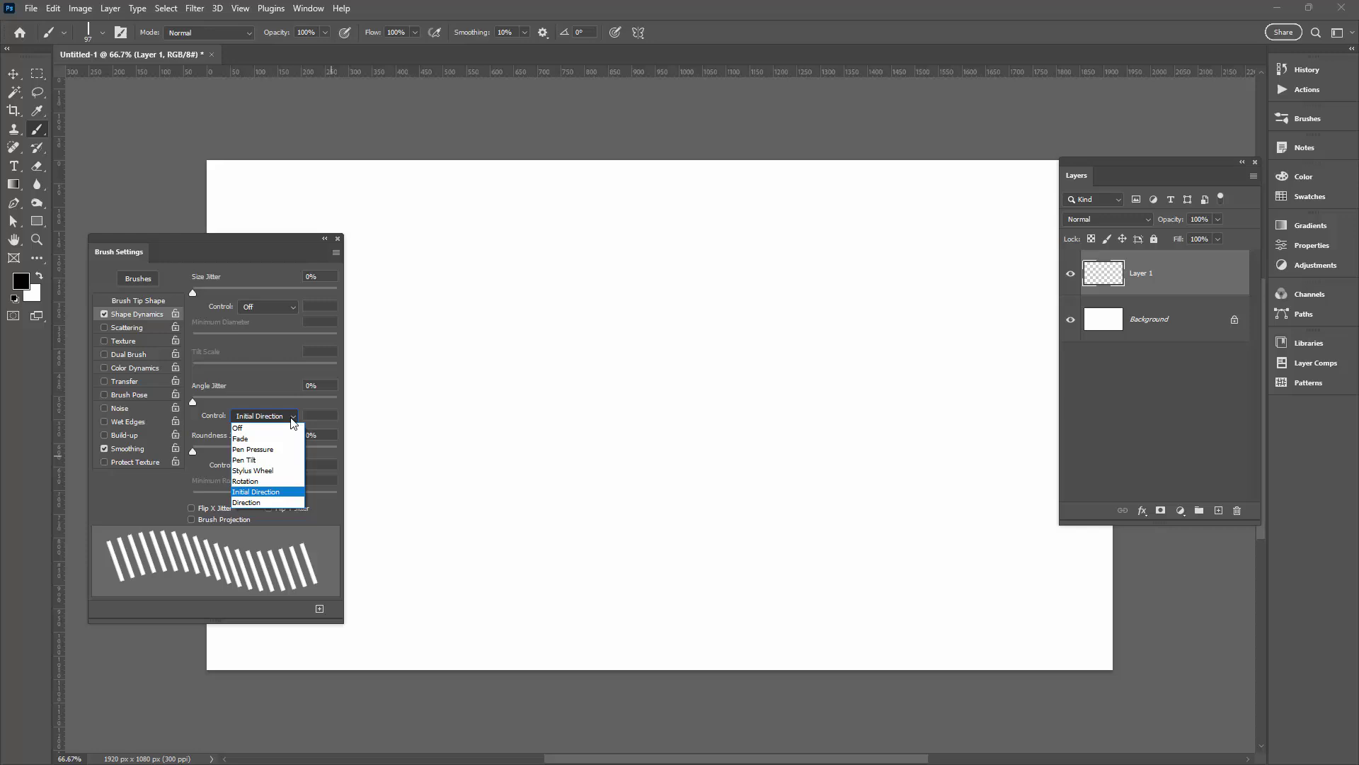
pyautogui.click(279, 506)
# - Paint a short test stroke, then two long curving black crosswalk paths across the canvas
pyautogui.moveTo(401, 190)
pyautogui.mouseDown()
pyautogui.moveTo(388, 455)
pyautogui.moveTo(479, 591)
pyautogui.moveTo(640, 527)
pyautogui.mouseUp()
pyautogui.moveTo(467, 200)
pyautogui.mouseDown()
pyautogui.moveTo(786, 193)
pyautogui.moveTo(830, 217)
pyautogui.moveTo(803, 439)
pyautogui.moveTo(833, 474)
pyautogui.moveTo(875, 462)
pyautogui.moveTo(924, 388)
pyautogui.moveTo(942, 305)
pyautogui.mouseUp()
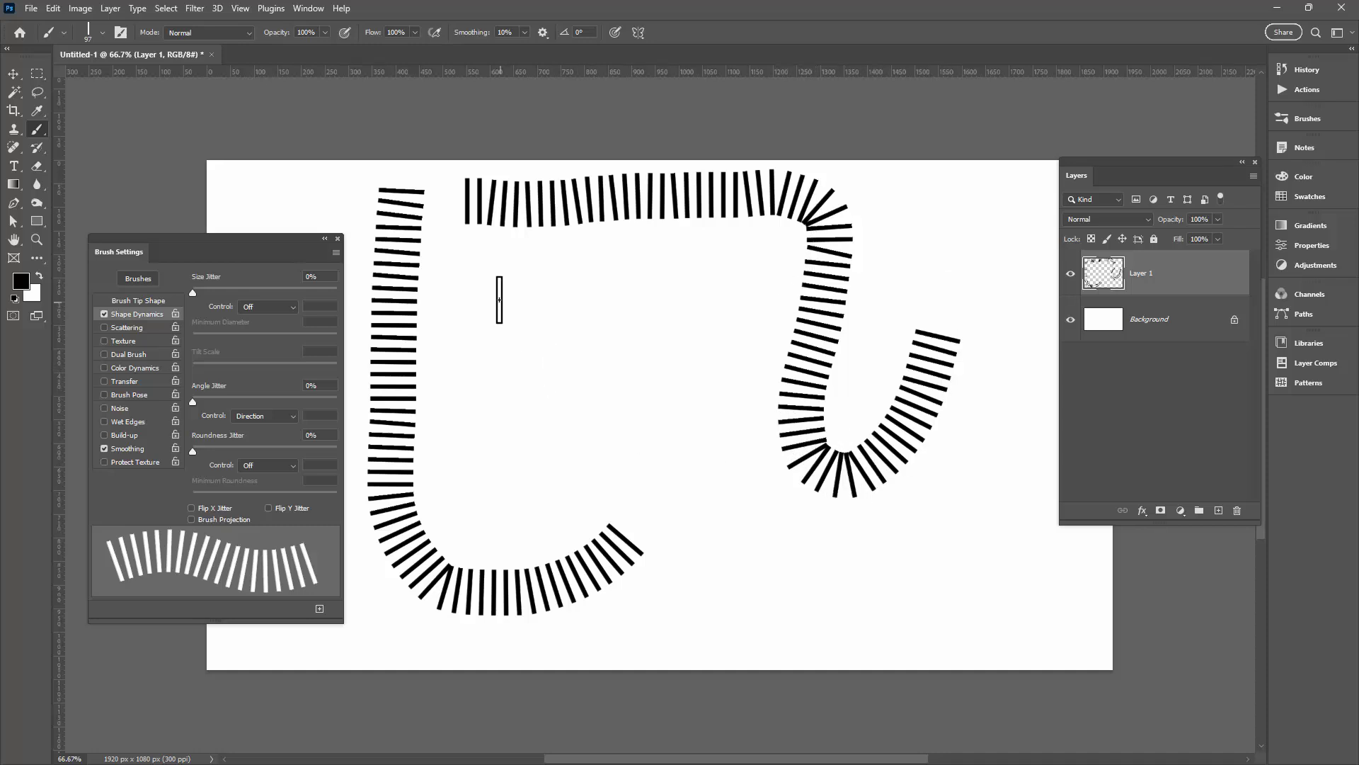
pyautogui.moveTo(492, 291)
pyautogui.mouseDown()
pyautogui.moveTo(713, 559)
pyautogui.moveTo(831, 596)
pyautogui.moveTo(917, 572)
pyautogui.moveTo(1001, 411)
pyautogui.mouseUp()
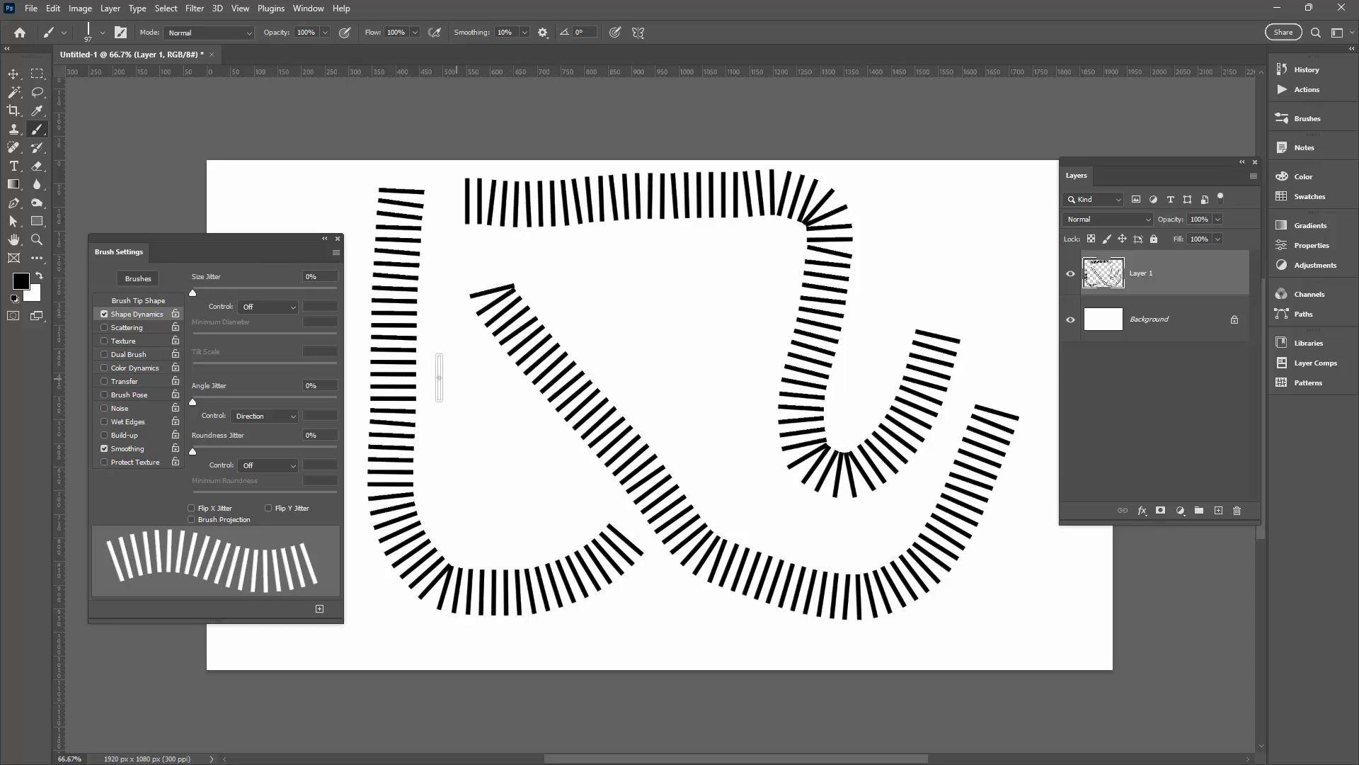
# - Pick teal #2ecfb6 as foreground colour and paint a crosswalk stroke across the canvas middle
pyautogui.click(25, 283)
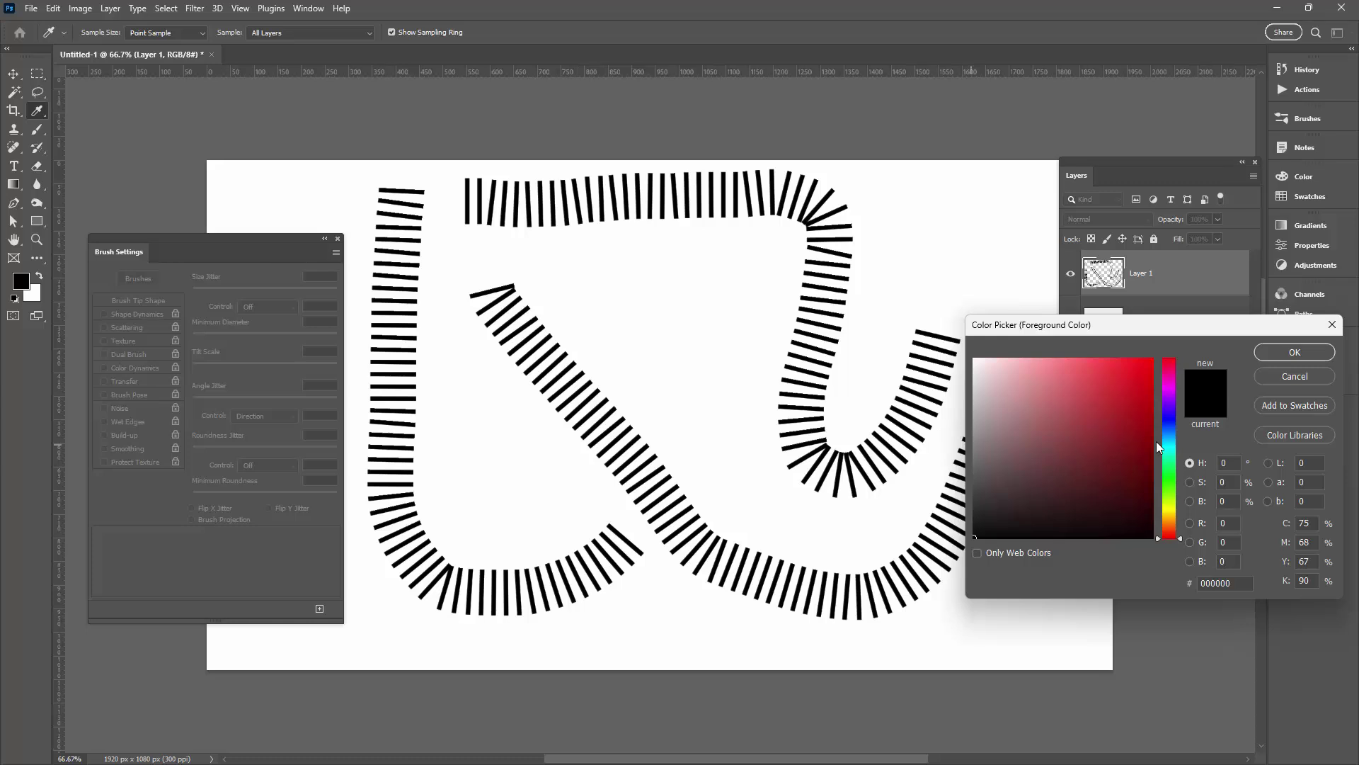
pyautogui.click(1171, 444)
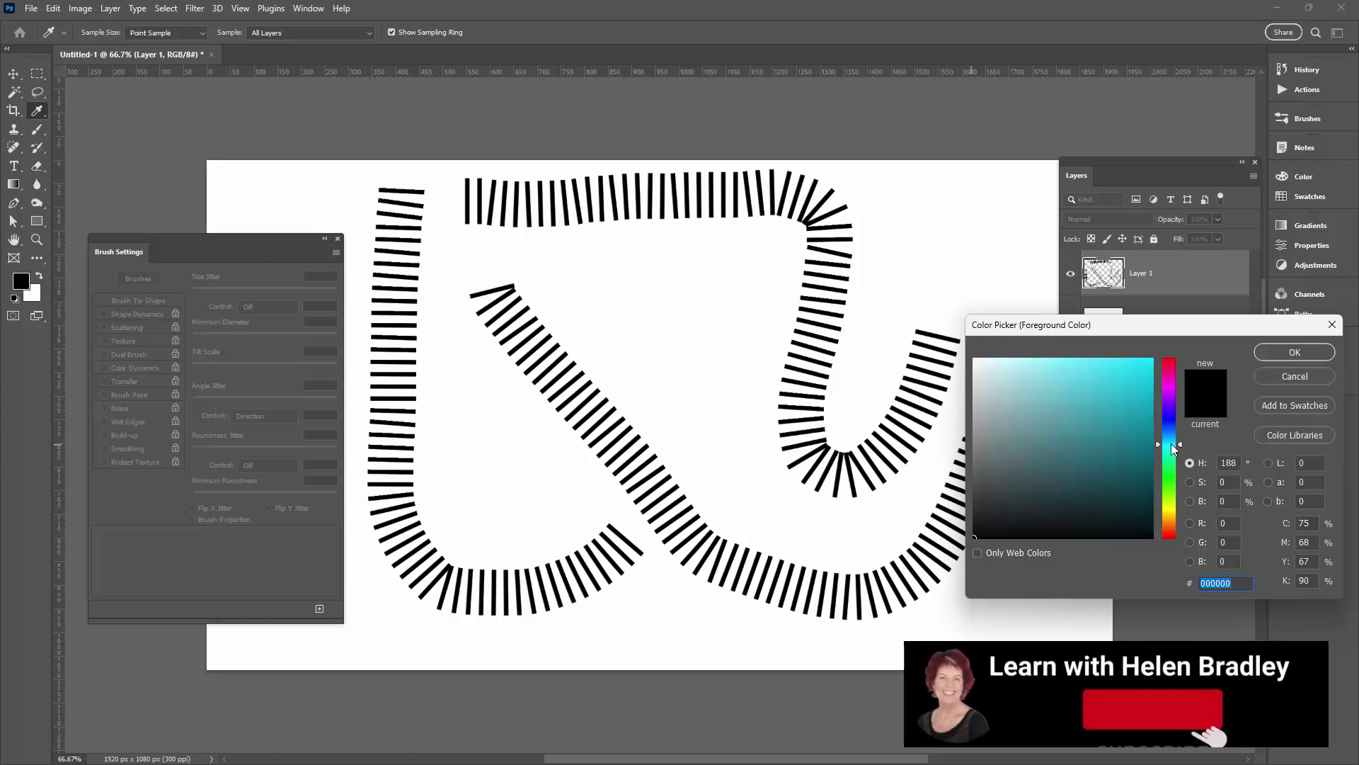
pyautogui.moveTo(1164, 439); pyautogui.dragTo(1164, 452)
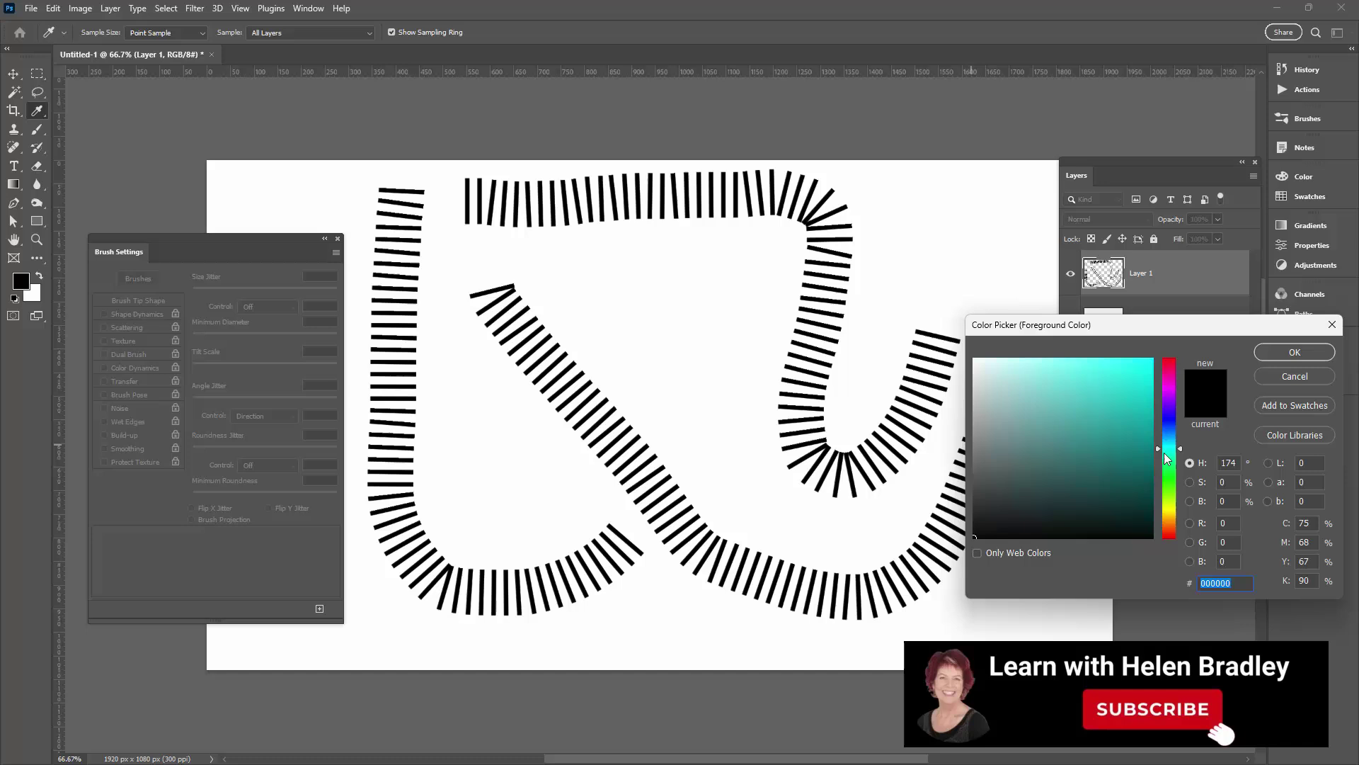
pyautogui.click(1106, 397)
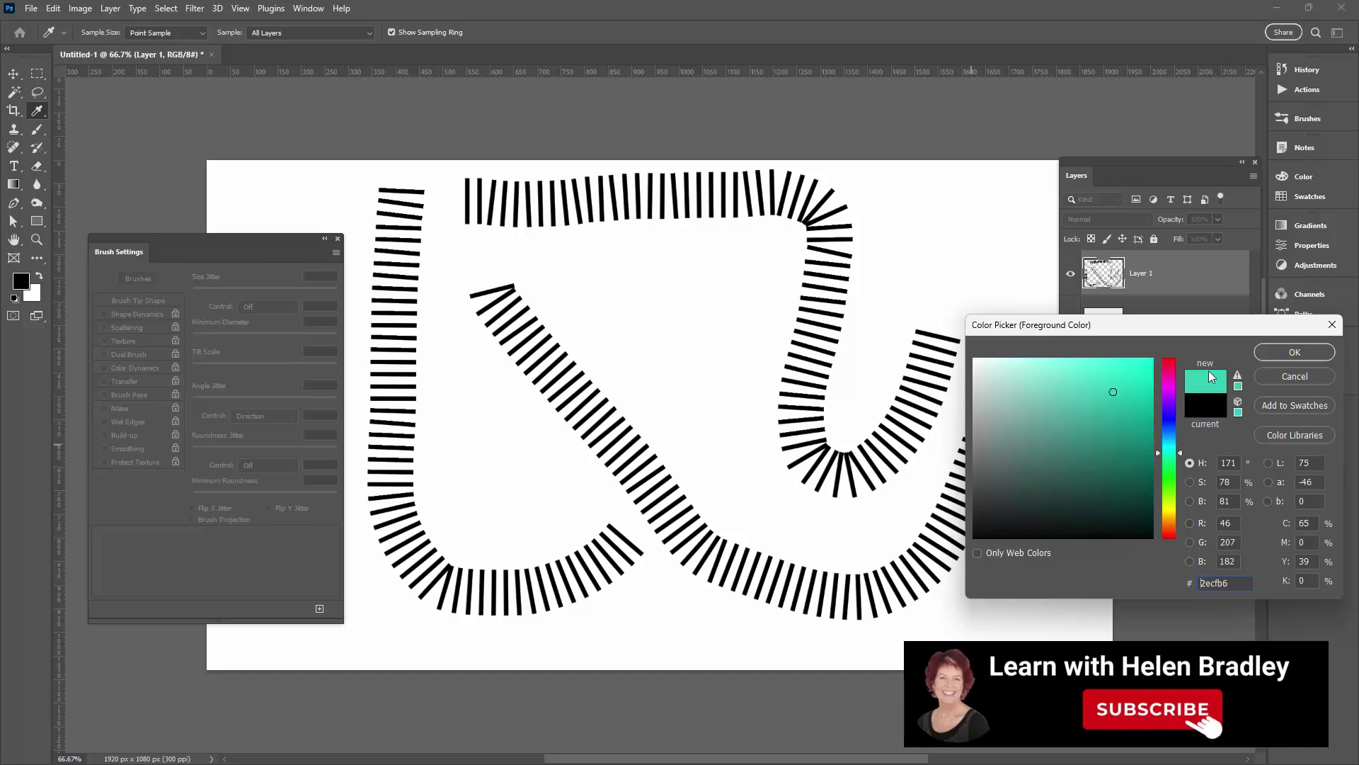
pyautogui.click(1294, 352)
pyautogui.moveTo(550, 255)
pyautogui.mouseDown()
pyautogui.moveTo(643, 266)
pyautogui.moveTo(697, 337)
pyautogui.moveTo(707, 404)
pyautogui.mouseUp()
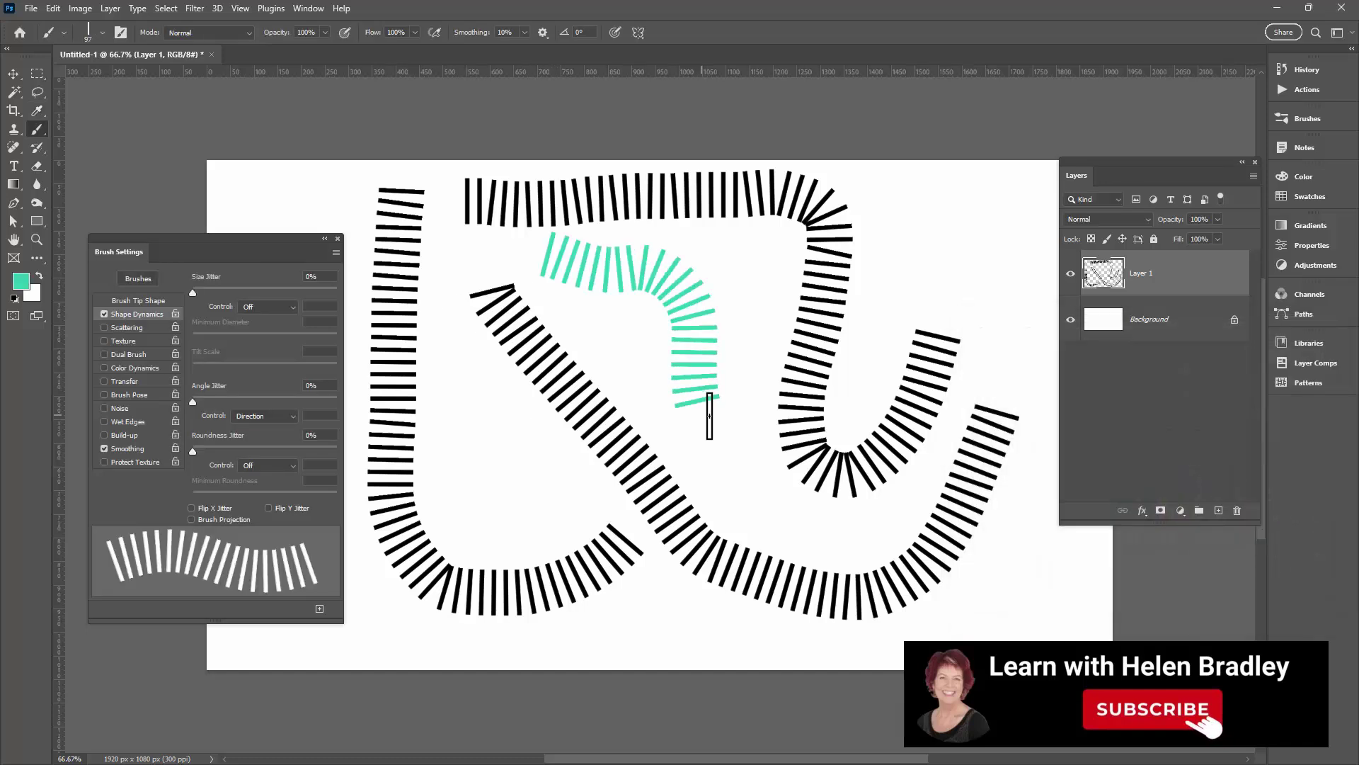